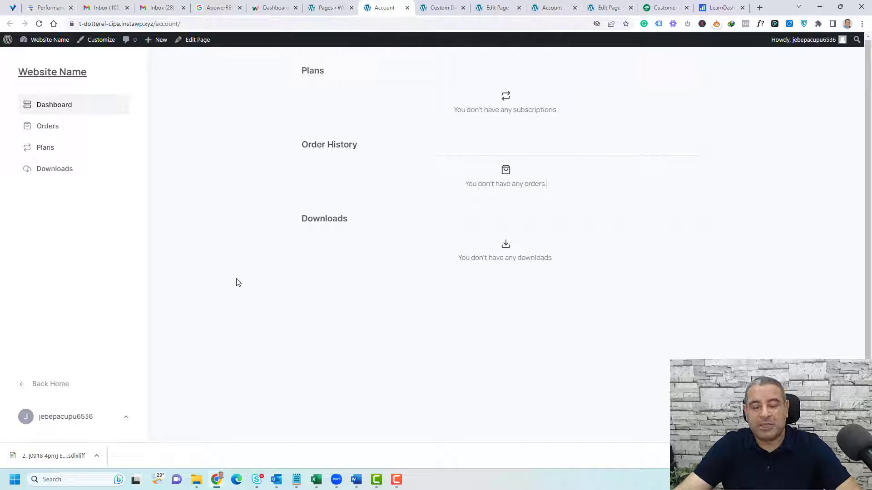
- Compare the default SureCart account page with the custom dashboard page, including its Other Courses section
left_click(440, 7)
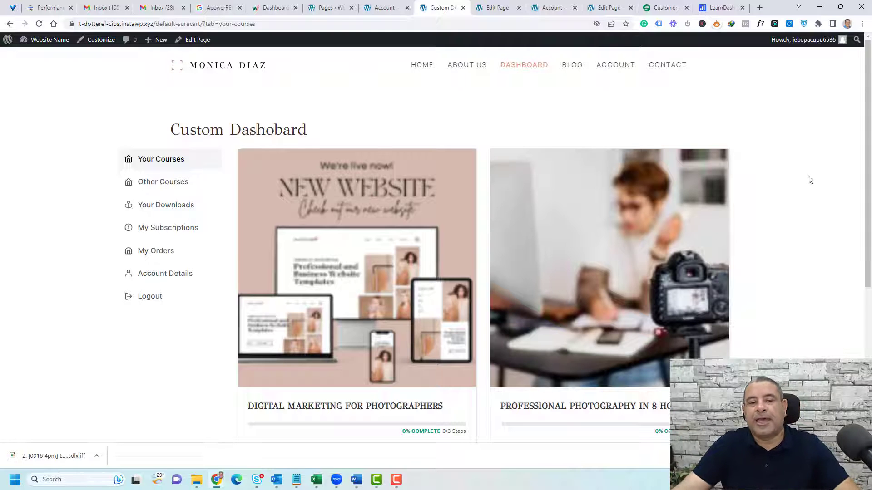
left_click(171, 182)
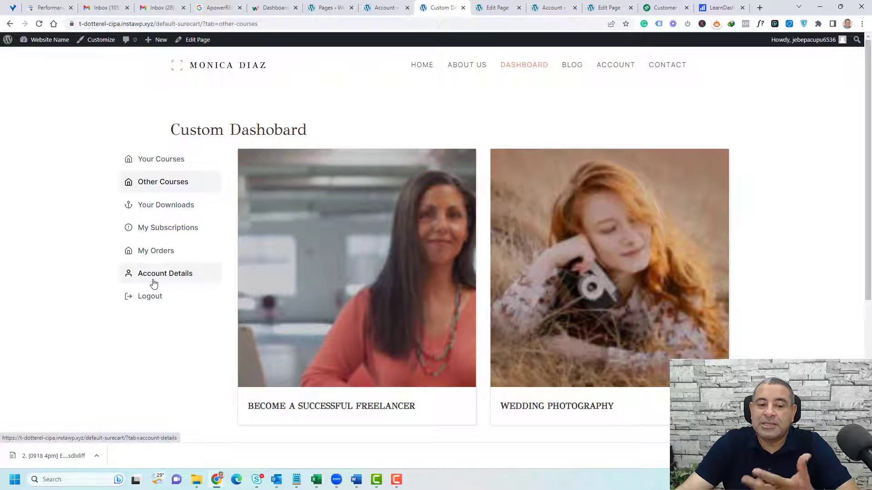
left_click(385, 8)
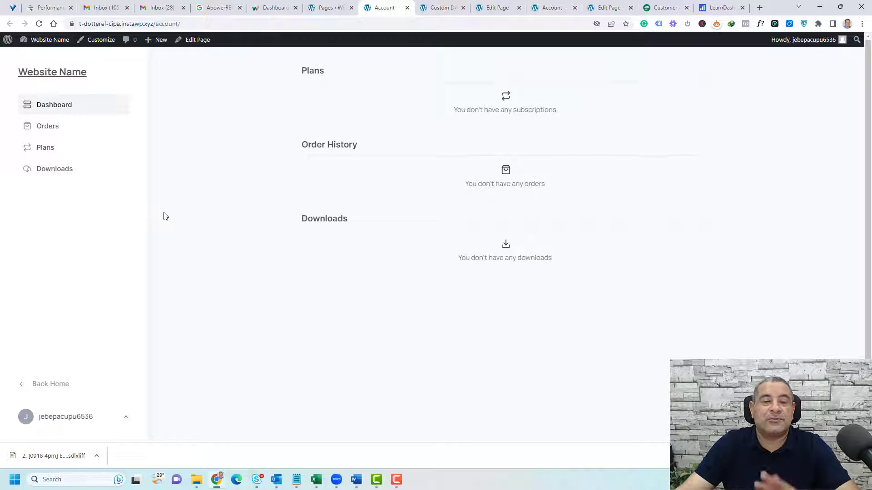
left_click(433, 8)
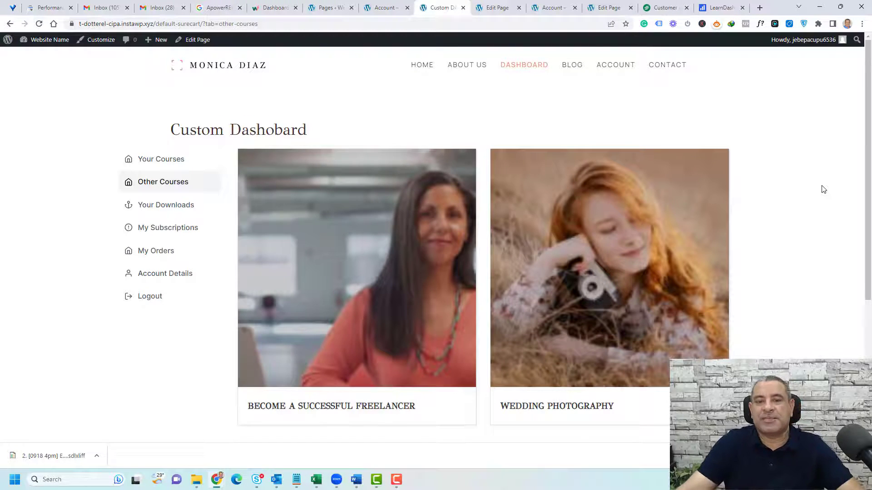
left_click(383, 9)
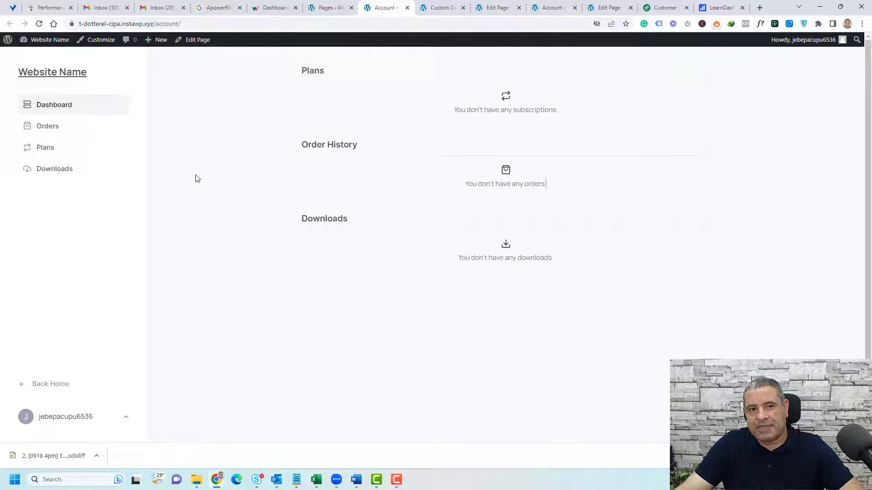
- Open the Account page for editing in a new tab, switch it to the Default template, update it and reload the live page
right_click(193, 41)
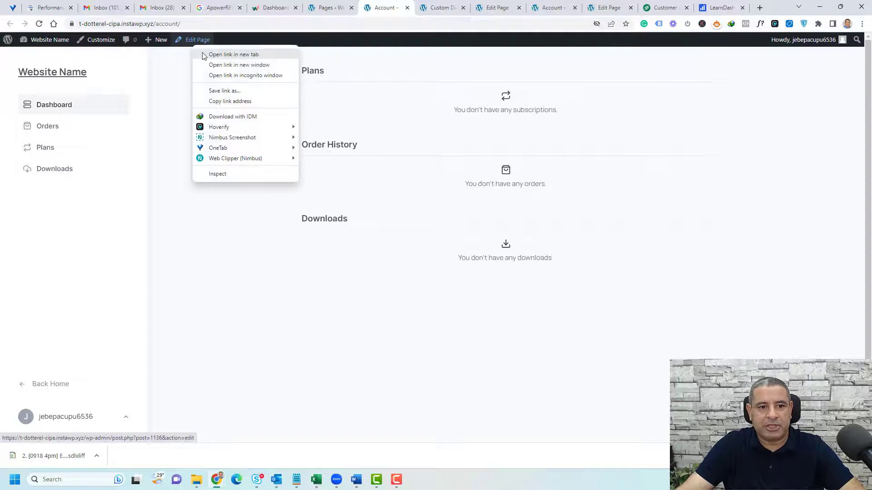
left_click(213, 54)
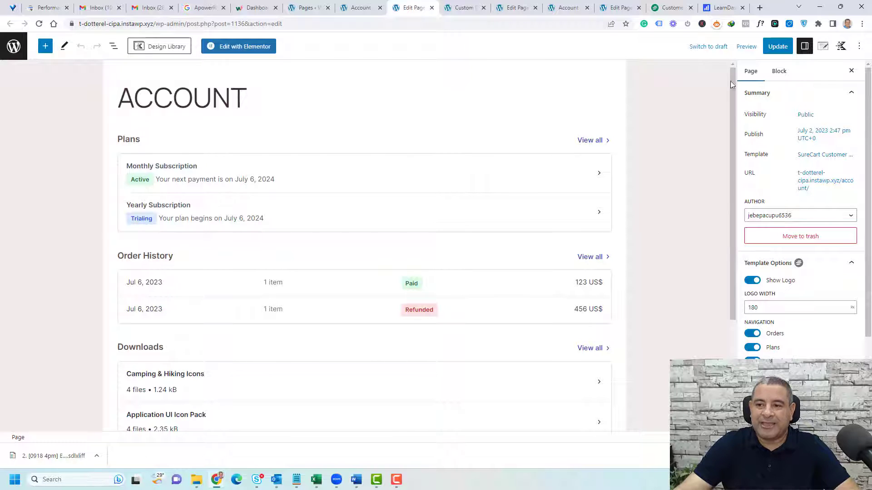
left_click(808, 163)
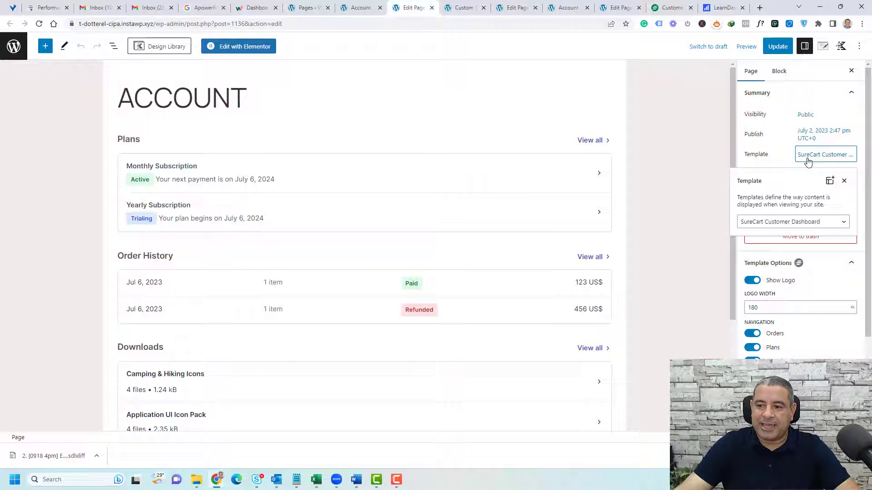
left_click(776, 223)
left_click(773, 234)
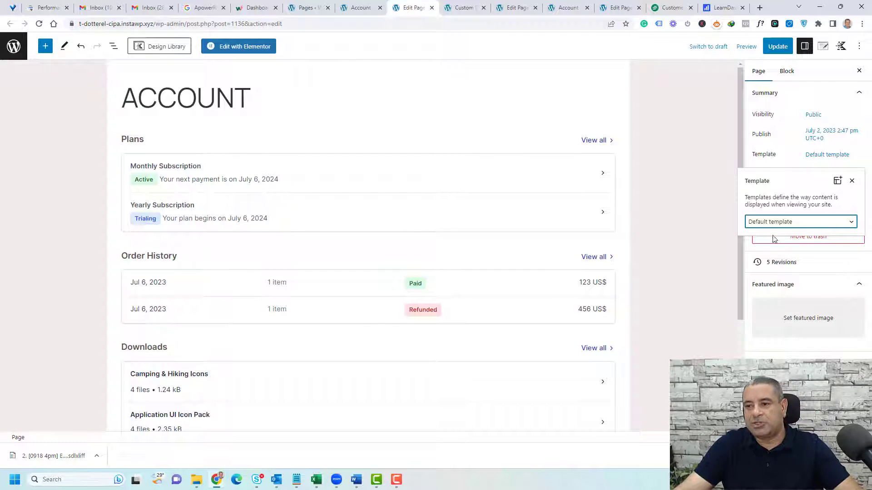
left_click(777, 46)
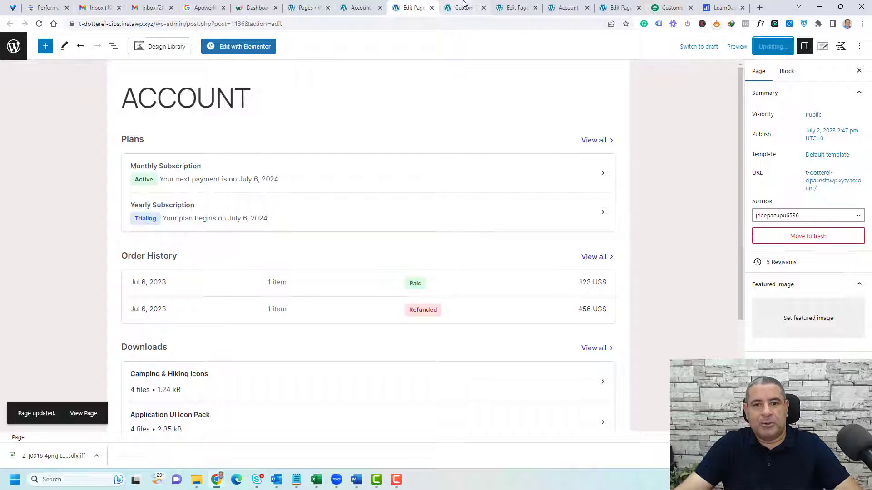
left_click(367, 7)
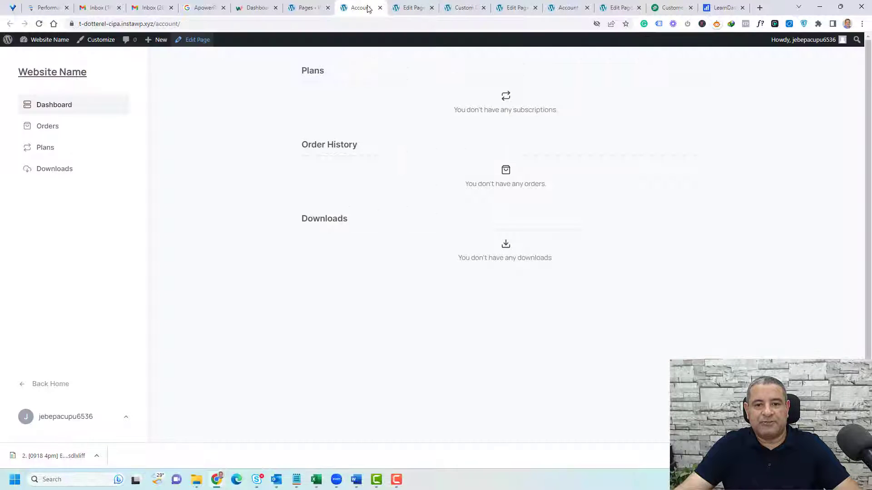
left_click(39, 24)
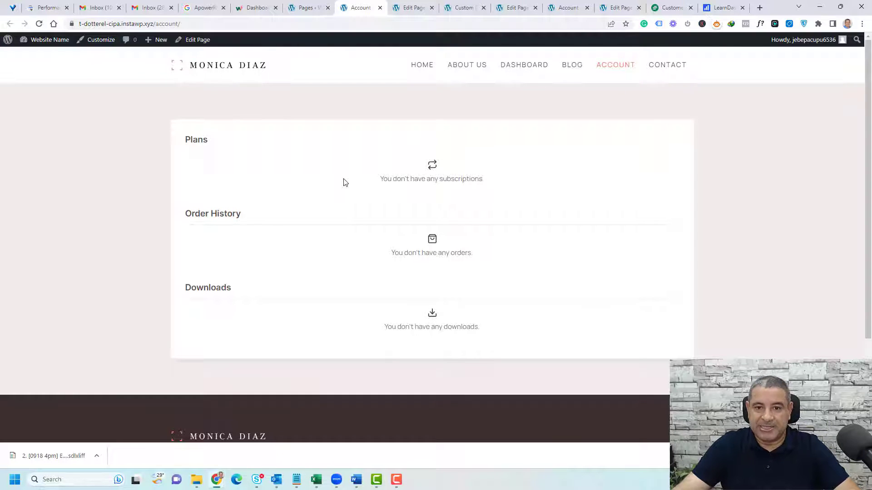
- Remove the existing Customer Dashboard blocks from the Account page
left_click(414, 7)
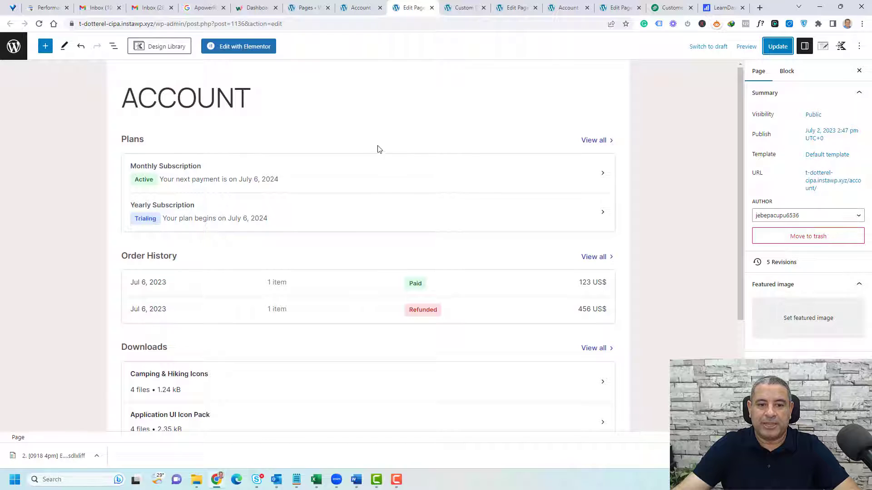
left_click(114, 46)
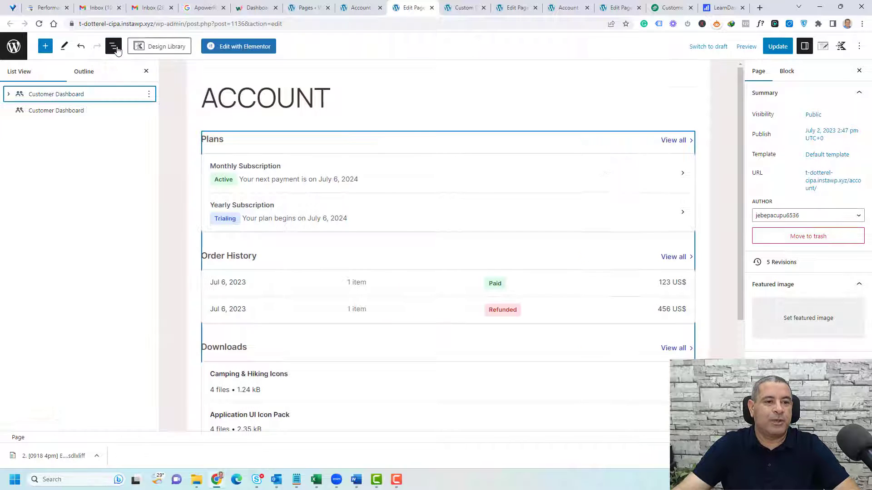
left_click(149, 94)
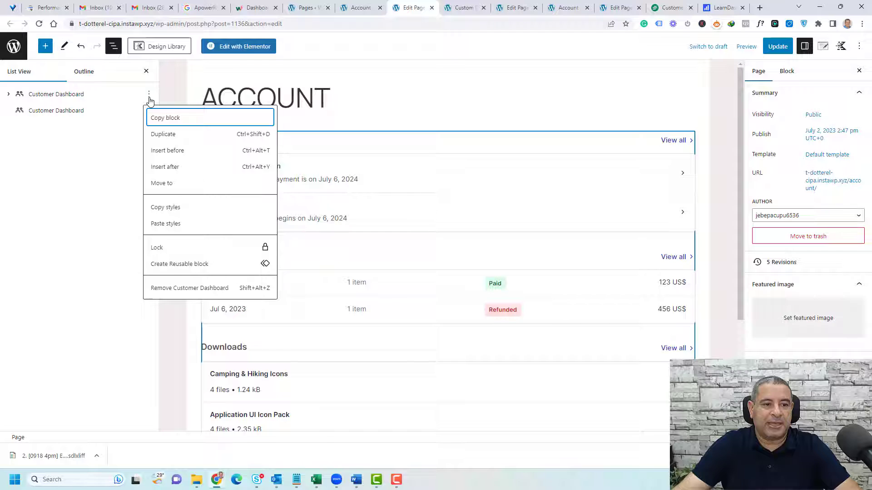
left_click(181, 288)
left_click(255, 134)
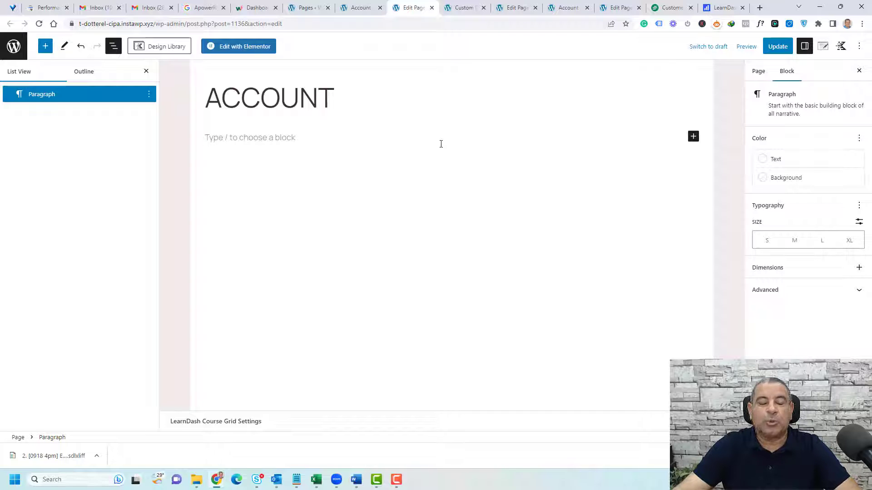
- Insert a Tabbed Customer Dashboard block on the Account page and close the block list
left_click(694, 137)
type("tab")
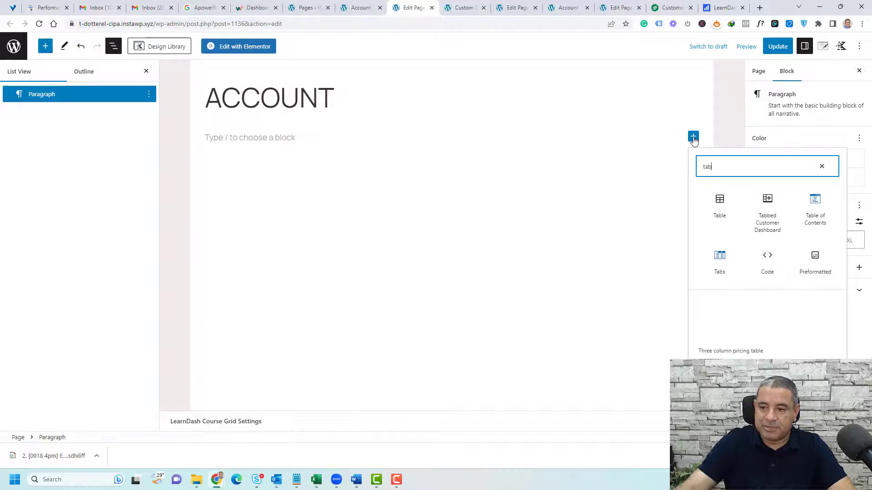
left_click(768, 228)
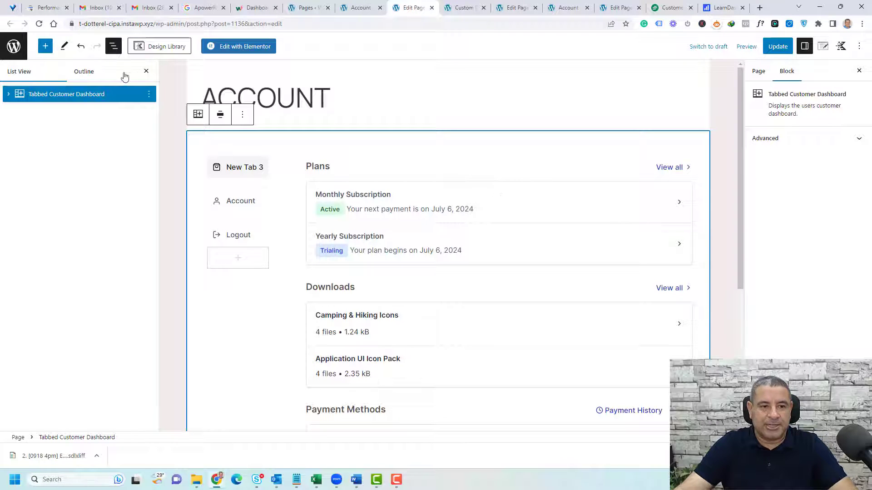
left_click(147, 71)
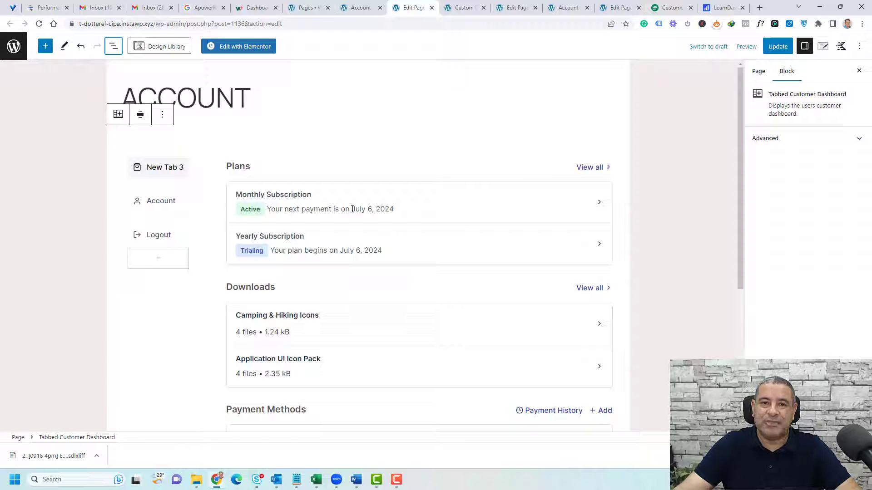
- Add a new tab to the customer dashboard and title it "Your Courses"
left_click(160, 259)
left_click(164, 269)
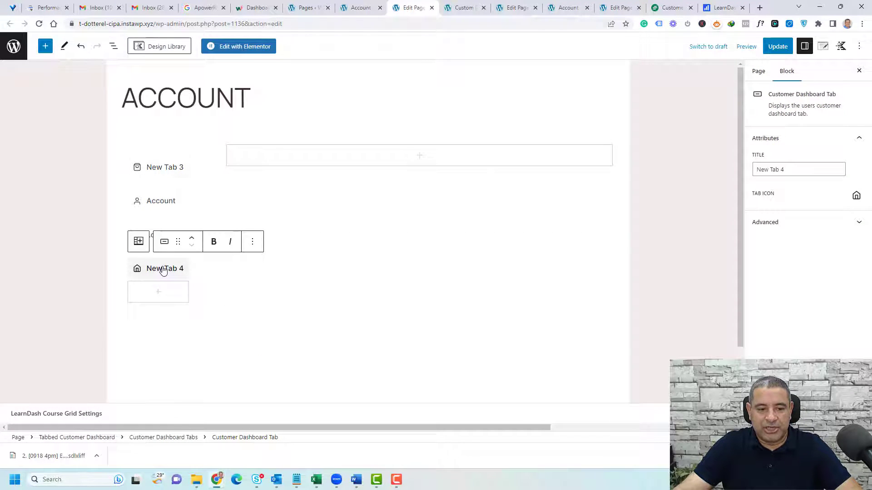
triple_click(163, 268)
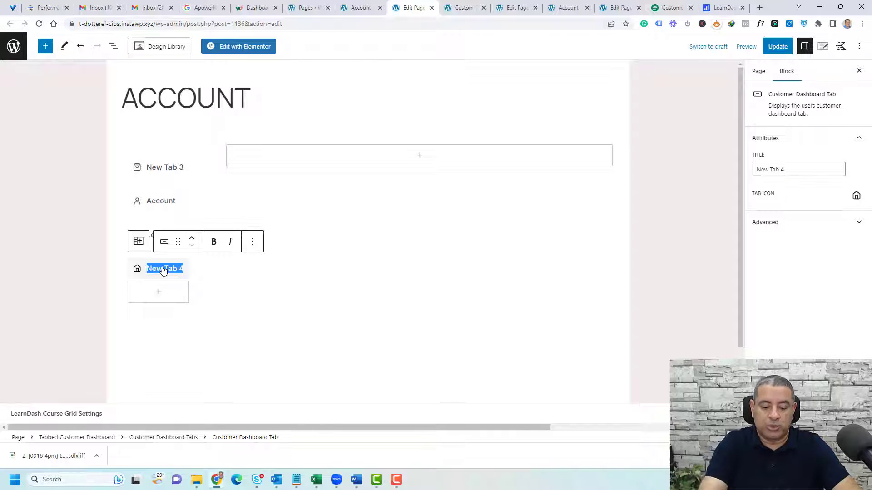
type("Your Courses")
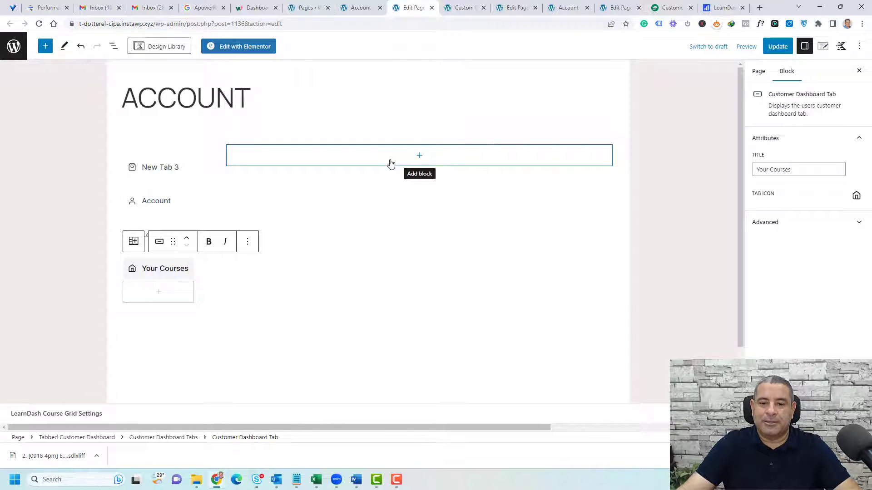
- Insert a LearnDash Course Grid block in the Your Courses tab and set its columns to 1
left_click(390, 164)
type("grid")
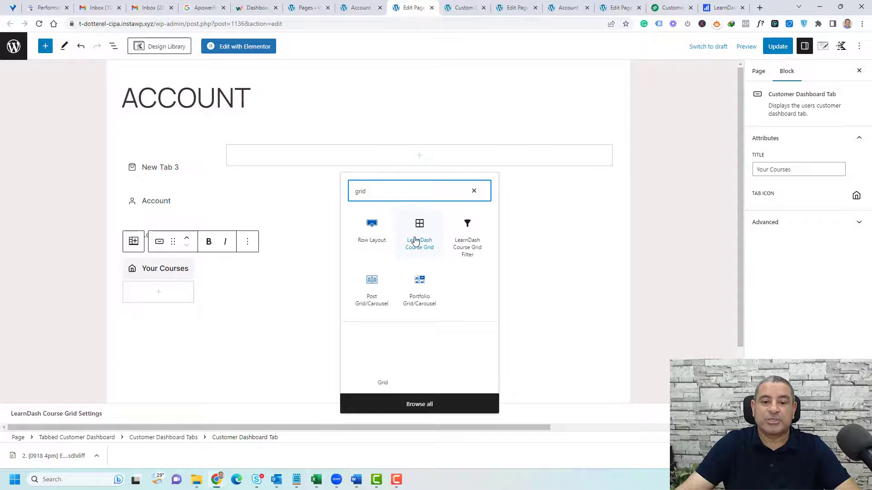
left_click(415, 242)
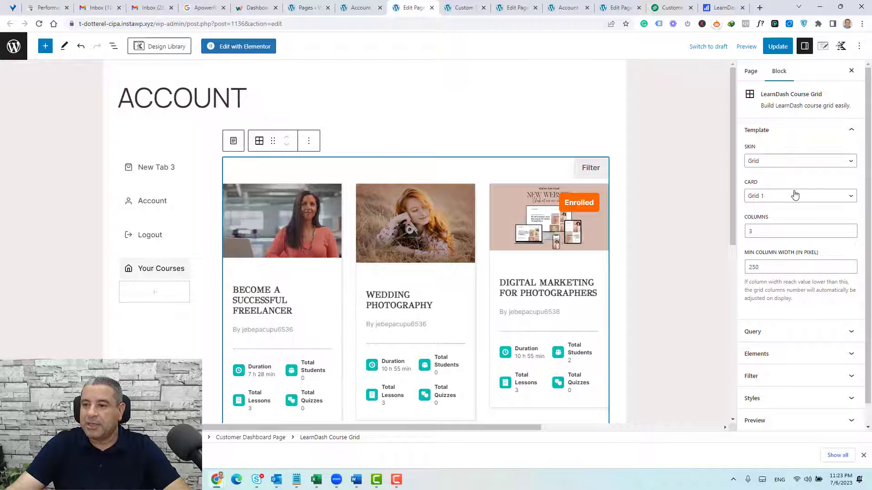
scroll(812, 194, "down", 1)
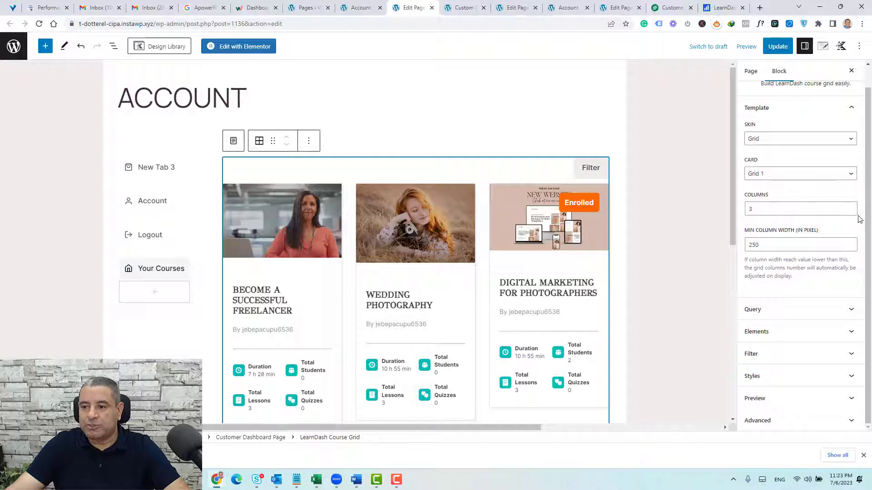
left_click(853, 211)
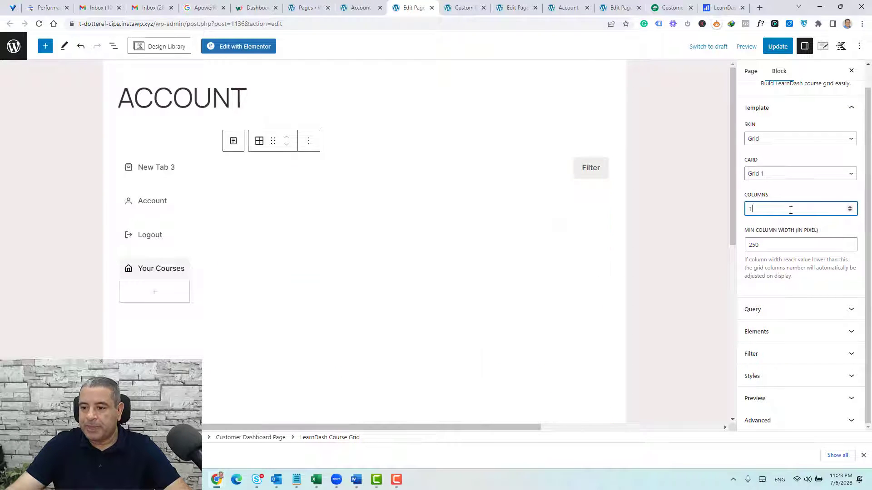
- Set the course grid query's enrollment status to Enrolled
left_click(780, 315)
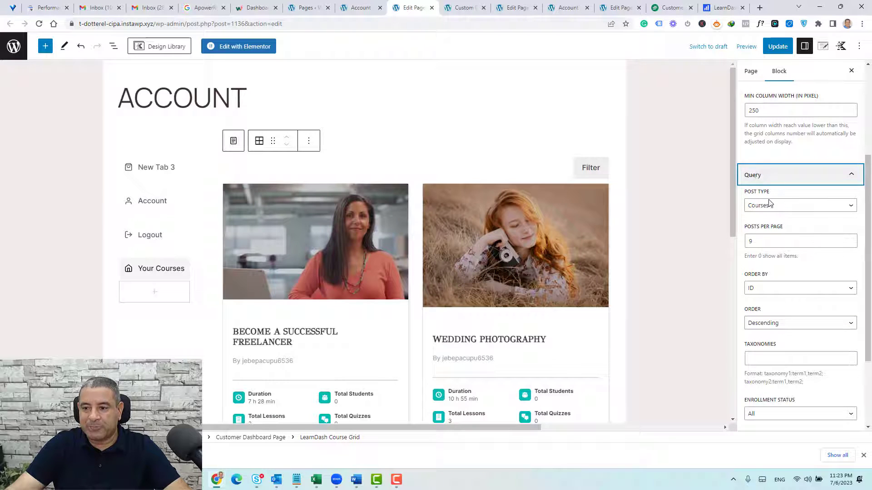
scroll(788, 218, "down", 3)
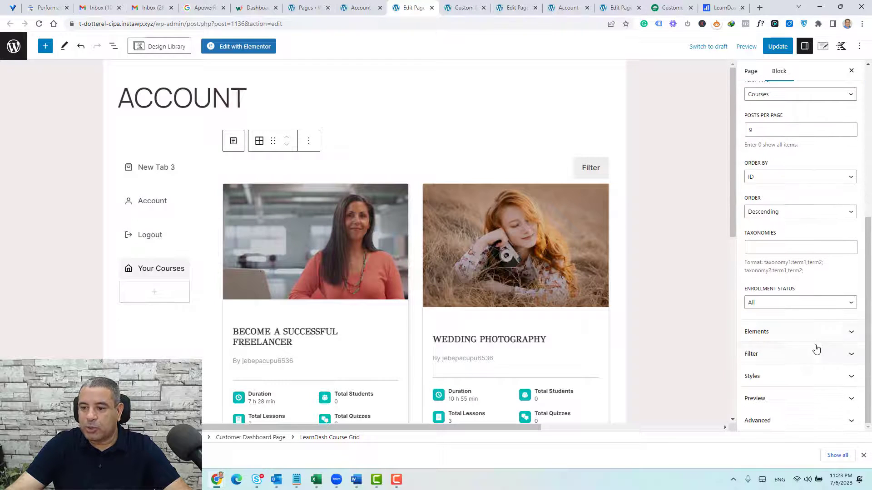
left_click(778, 306)
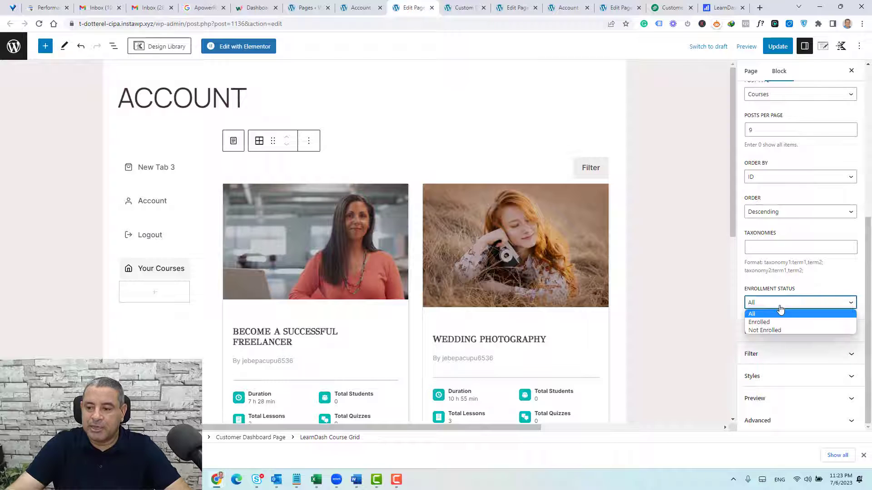
left_click(781, 323)
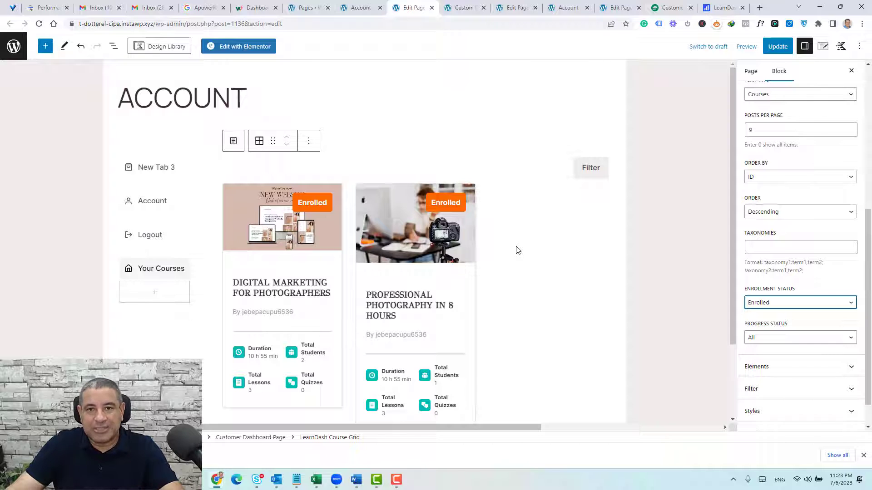
- Turn off the course grid's Ribbon and Meta elements and turn on its Progress Bar
scroll(769, 346, "down", 1)
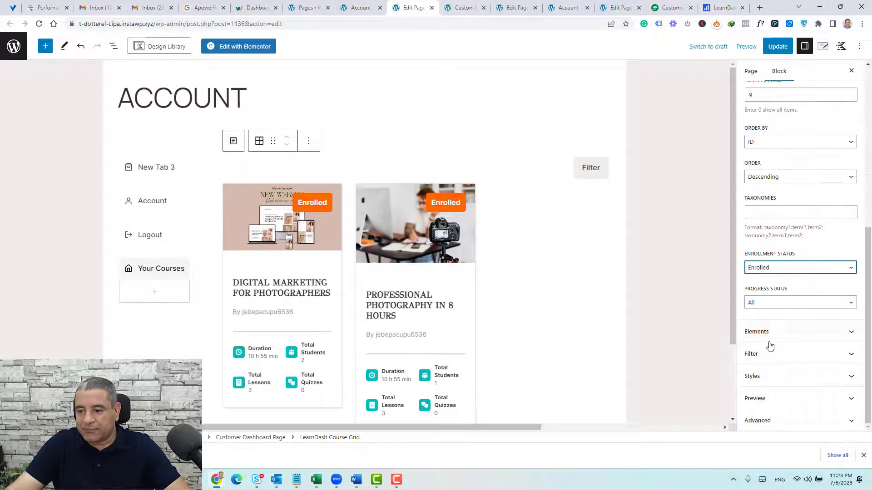
left_click(771, 332)
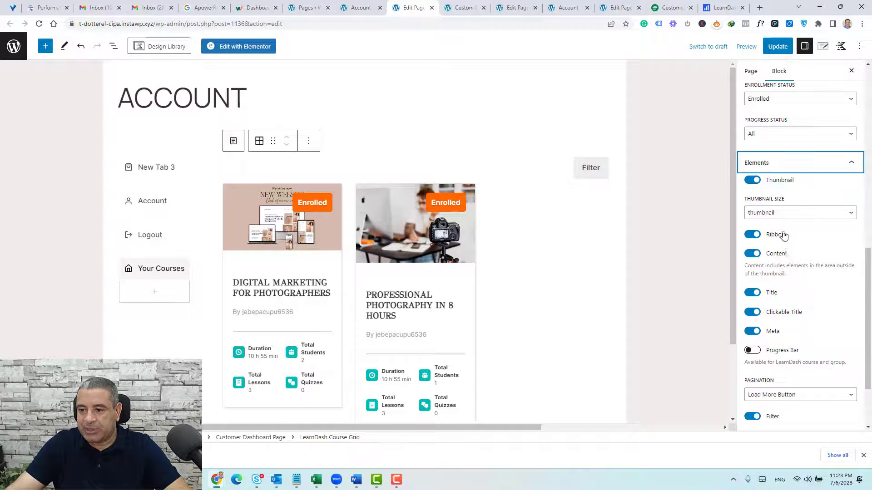
left_click(784, 235)
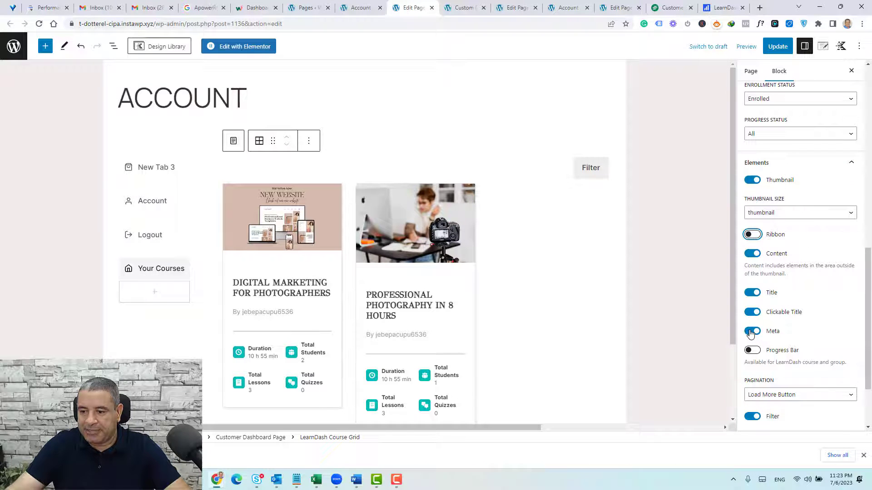
left_click(752, 332)
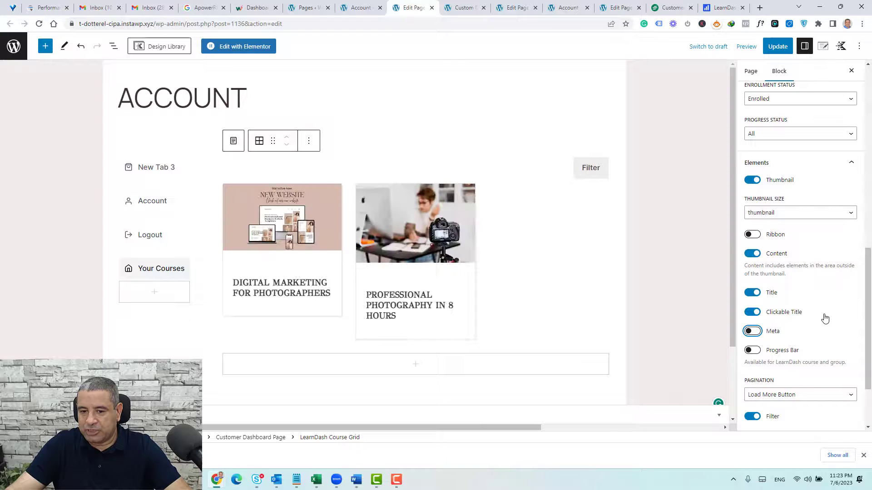
scroll(792, 319, "down", 2)
left_click(752, 261)
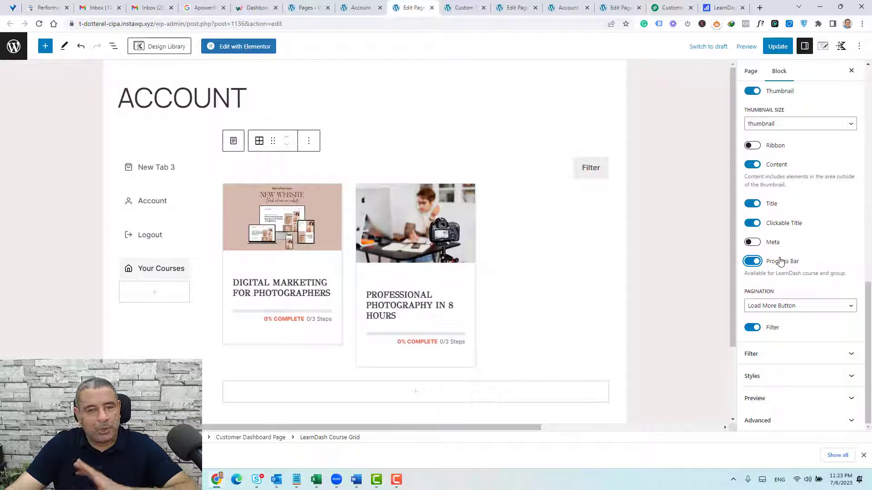
- Turn off the Search and Price options in the Your Courses grid's filter settings
left_click(808, 357)
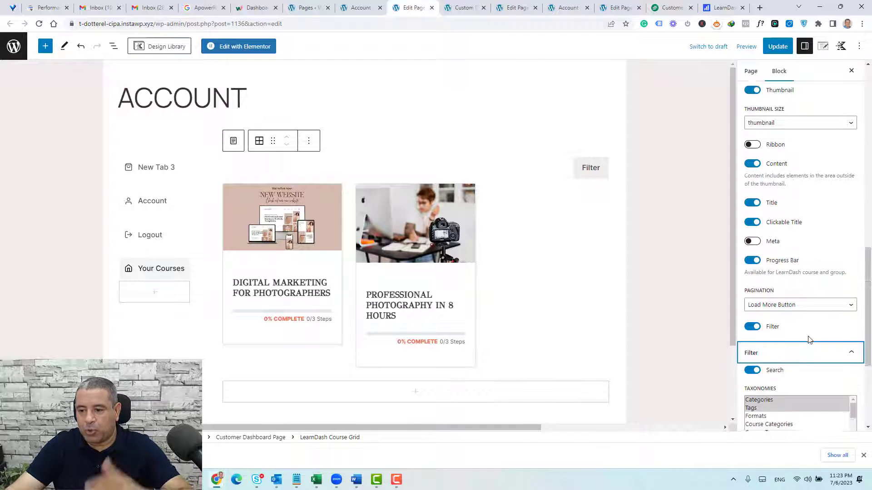
scroll(755, 302, "down", 2)
left_click(753, 280)
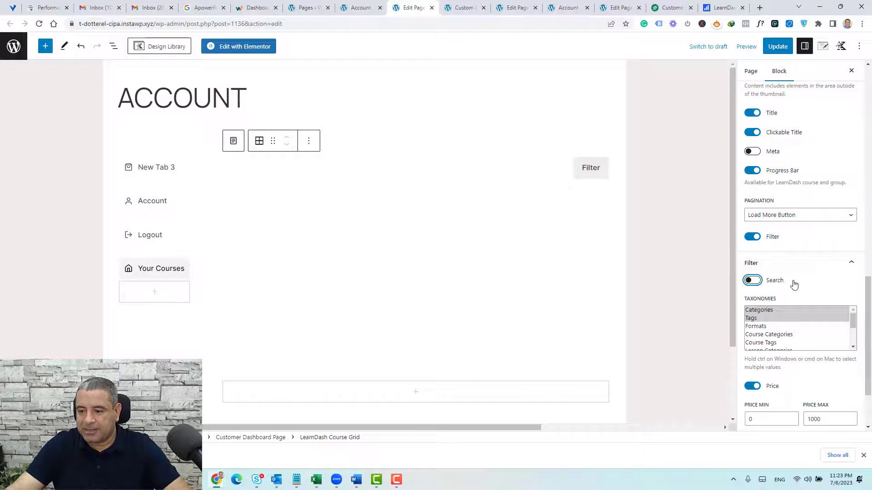
left_click(752, 386)
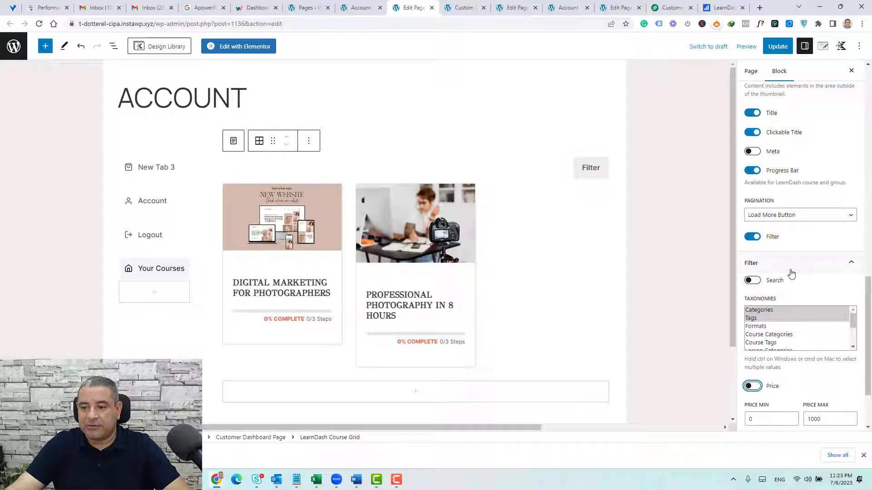
- Set the Your Courses grid's columns to 2 and turn off its Filter element
scroll(791, 273, "up", 10)
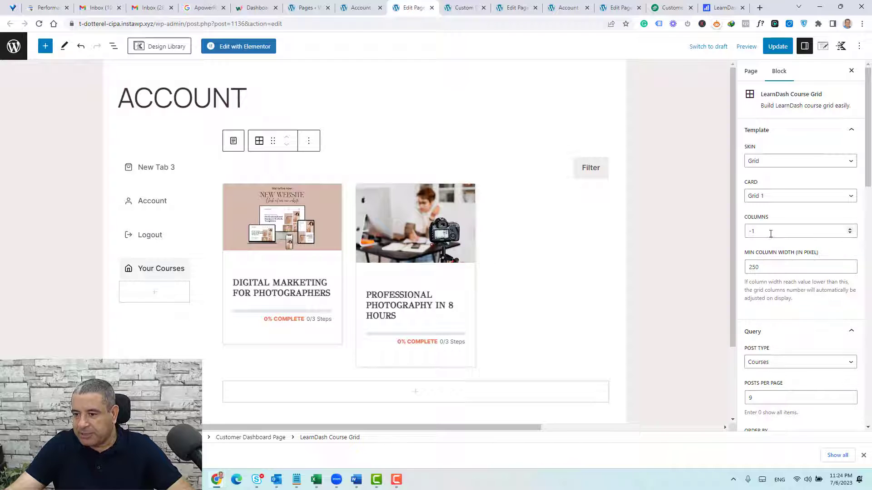
triple_click(771, 233)
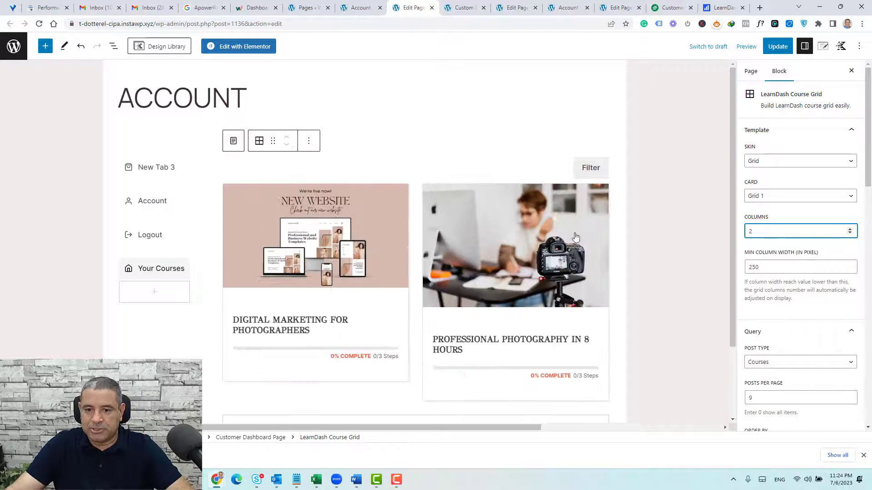
scroll(819, 330, "down", 10)
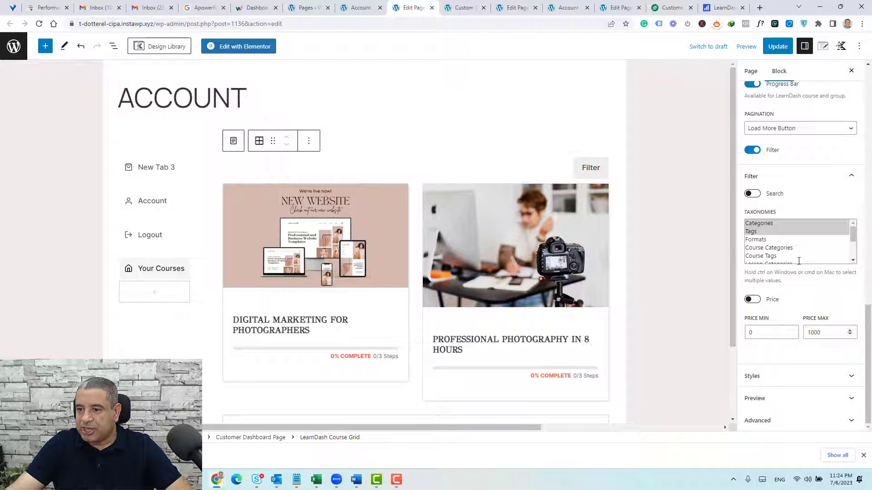
left_click(753, 151)
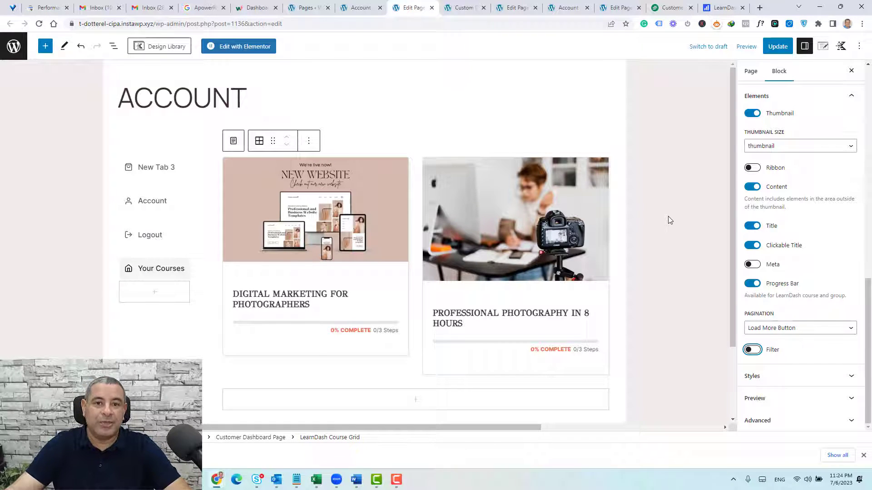
- Add another tab to the customer dashboard and title it "Other Courses"
left_click(146, 299)
triple_click(168, 304)
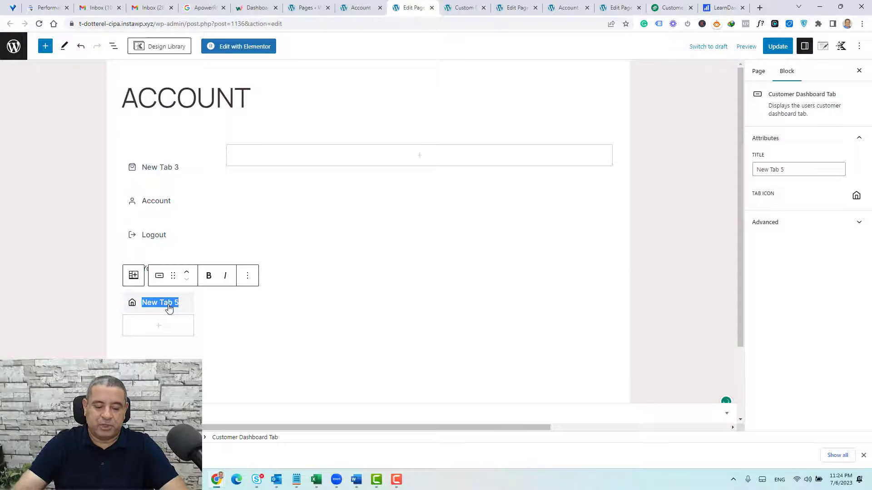
type("Other Courses")
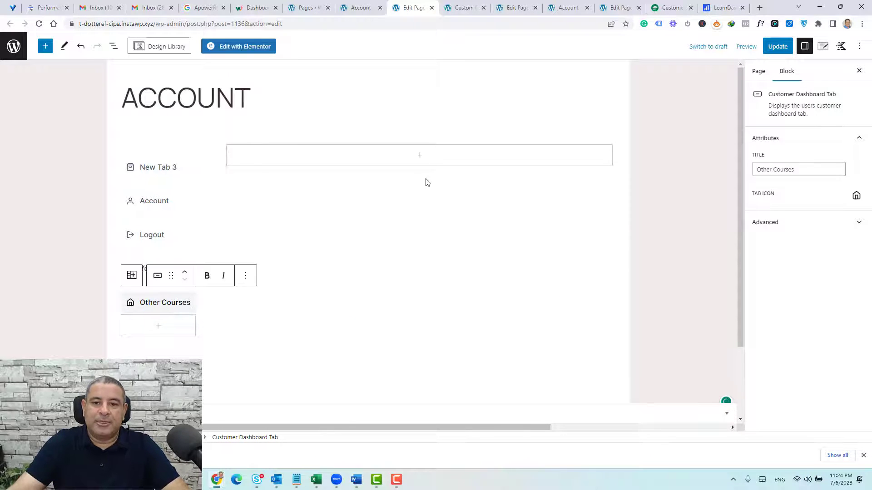
- Insert a LearnDash Course Grid block in the Other Courses tab and set its enrollment status to Not Enrolled
left_click(420, 156)
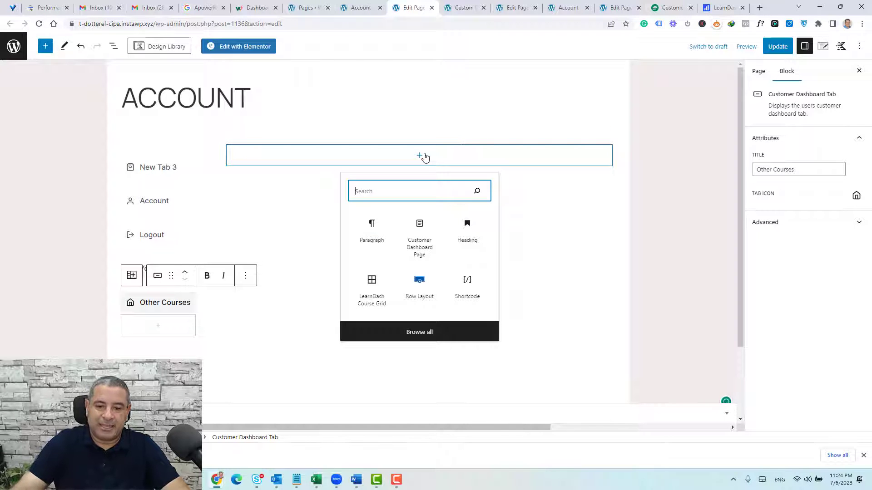
left_click(374, 294)
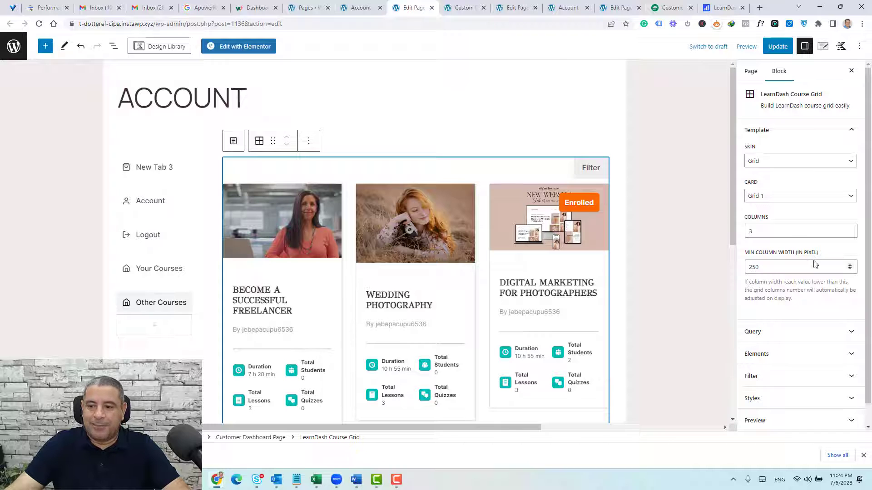
scroll(813, 254, "down", 1)
left_click(787, 312)
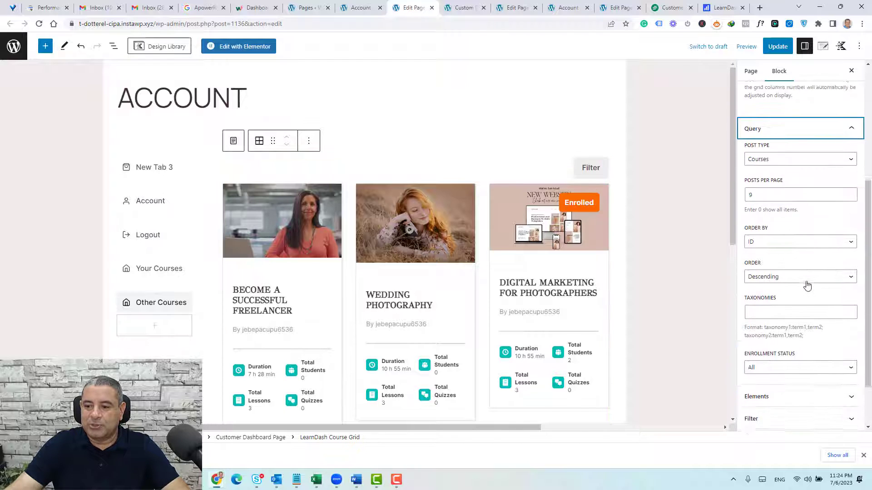
scroll(807, 286, "down", 2)
left_click(799, 303)
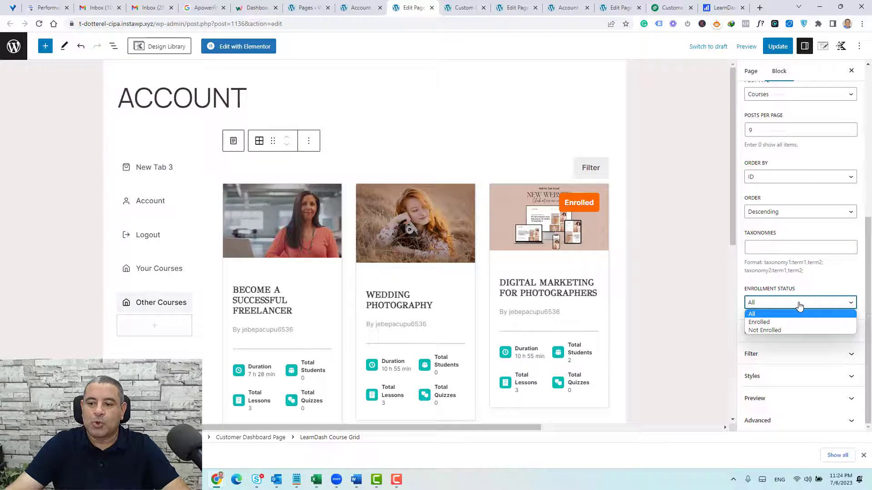
left_click(798, 331)
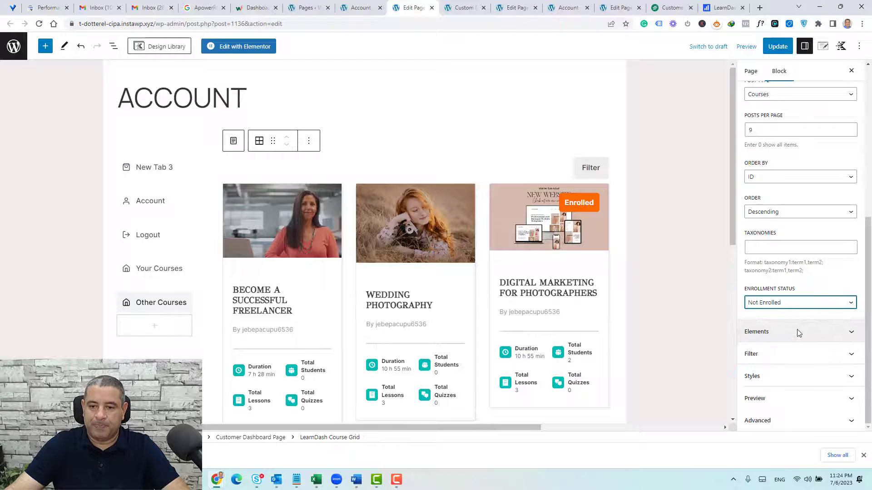
- Turn off the Ribbon, Meta and Filter elements of the Other Courses grid
left_click(798, 332)
scroll(798, 318, "down", 3)
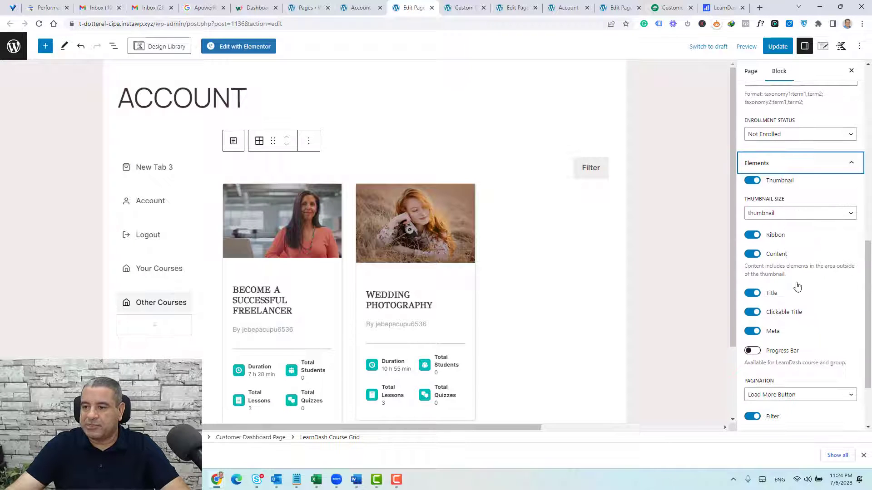
left_click(753, 236)
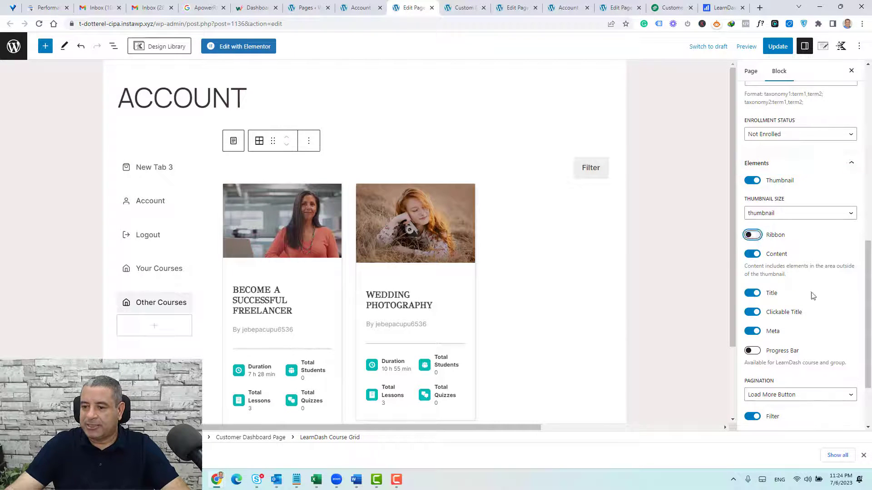
left_click(751, 331)
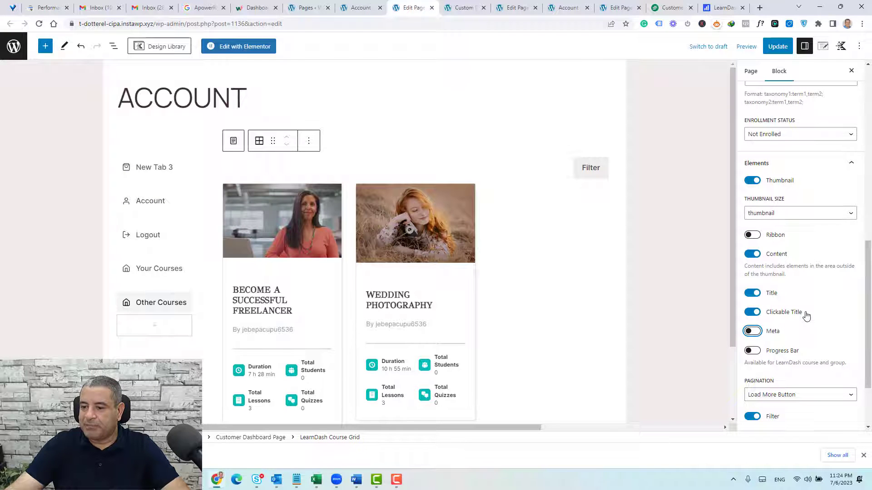
scroll(806, 317, "down", 2)
left_click(753, 330)
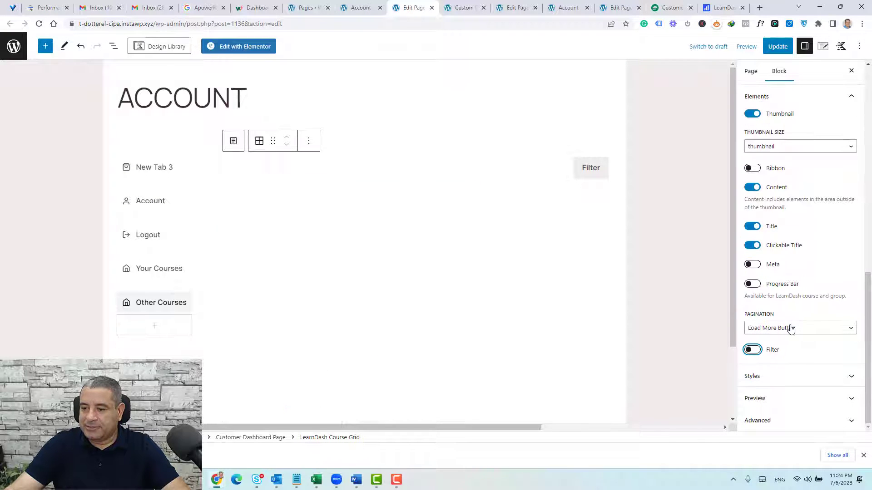
- Set the number of columns in the Other Courses grid to 2
left_click(794, 374)
scroll(808, 355, "down", 10)
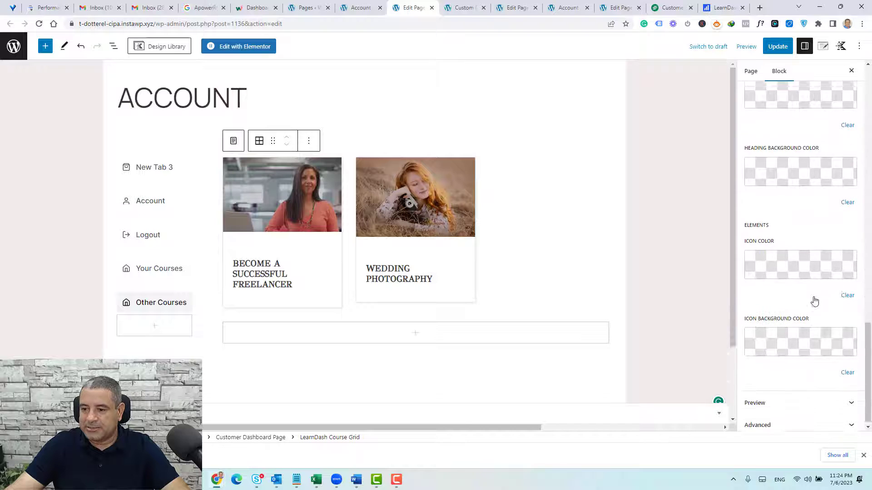
scroll(814, 318, "up", 7)
scroll(814, 300, "up", 10)
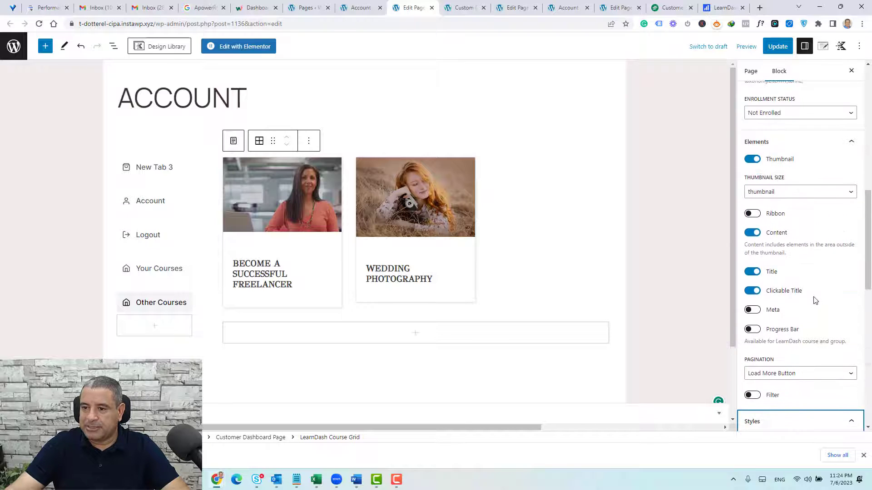
scroll(814, 300, "up", 2)
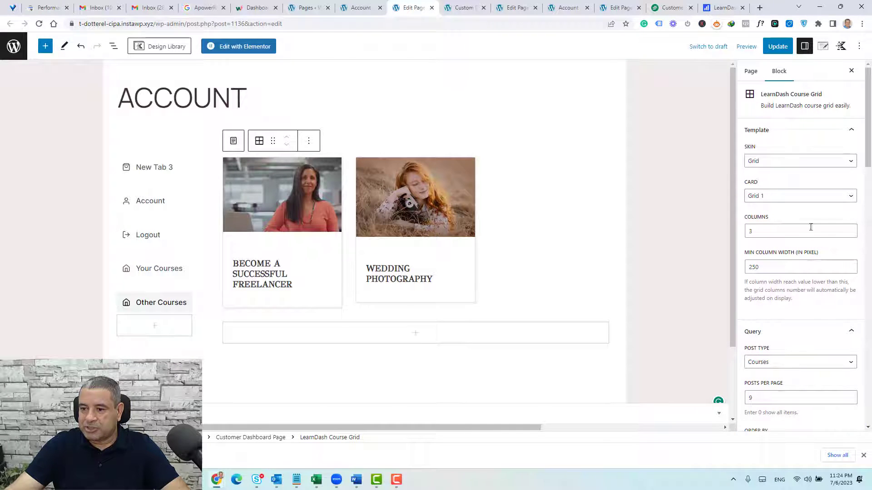
left_click(849, 233)
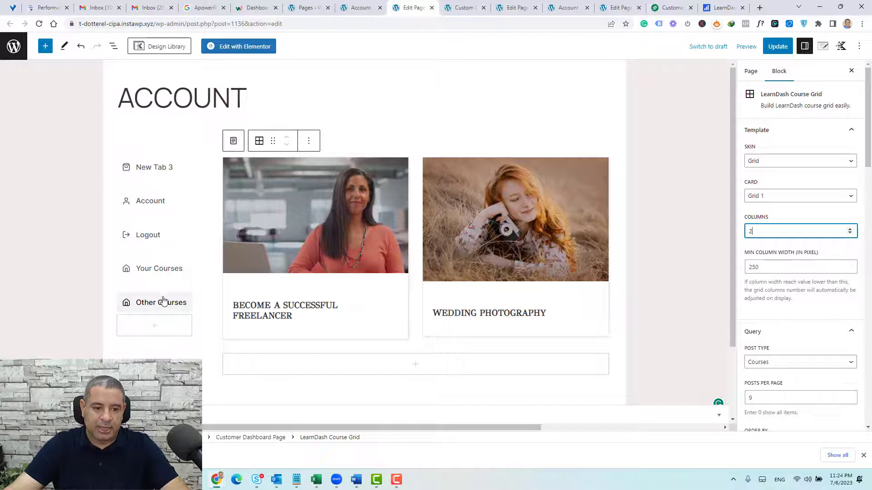
- Move the Your Courses tab up to the first place in the dashboard's tab list
left_click(164, 267)
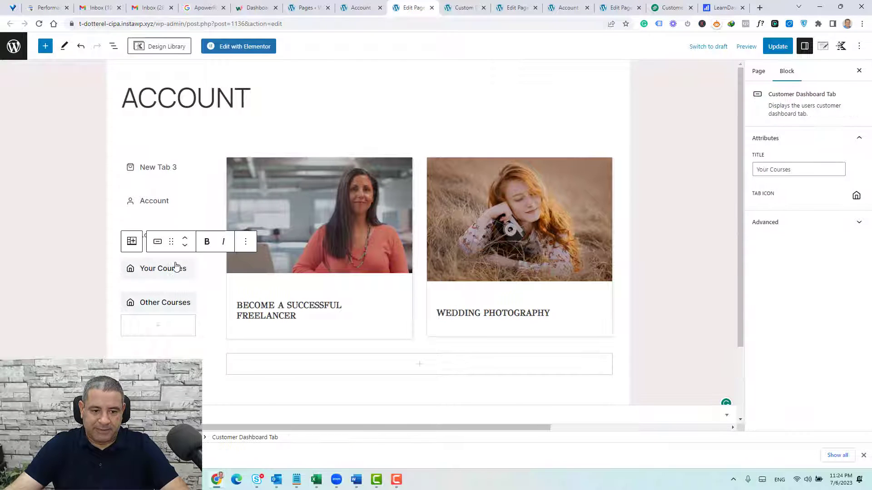
left_click(184, 237)
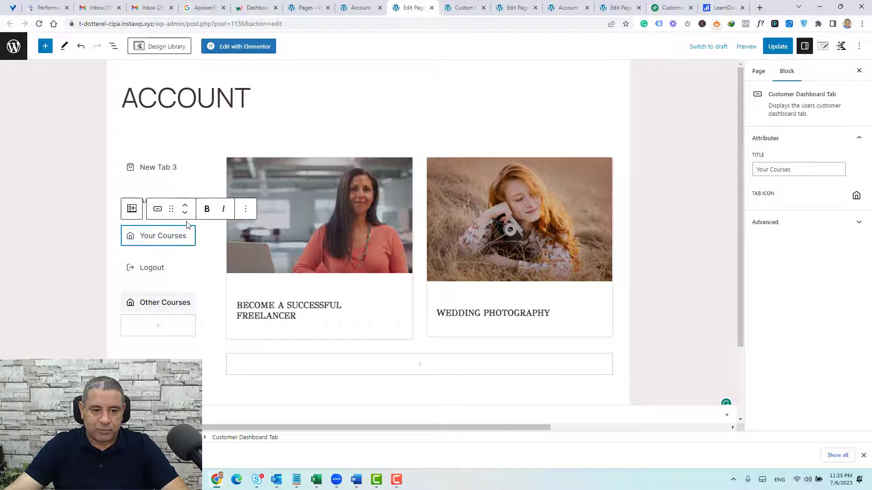
left_click(185, 205)
left_click(185, 172)
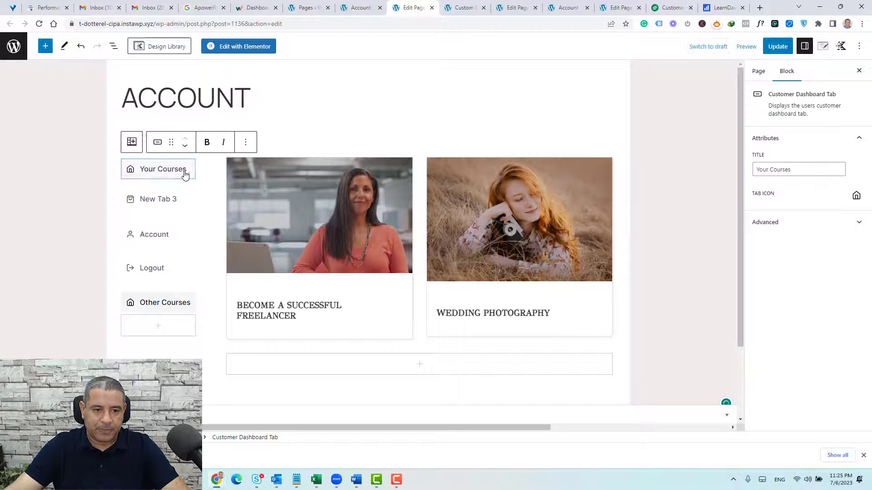
- Move the Other Courses tab up to directly below the Your Courses tab and deselect it
left_click(193, 295)
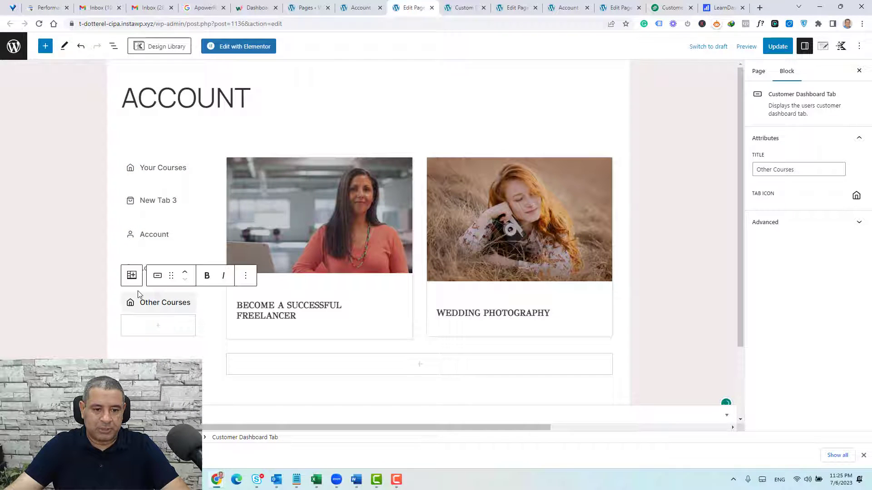
left_click(186, 274)
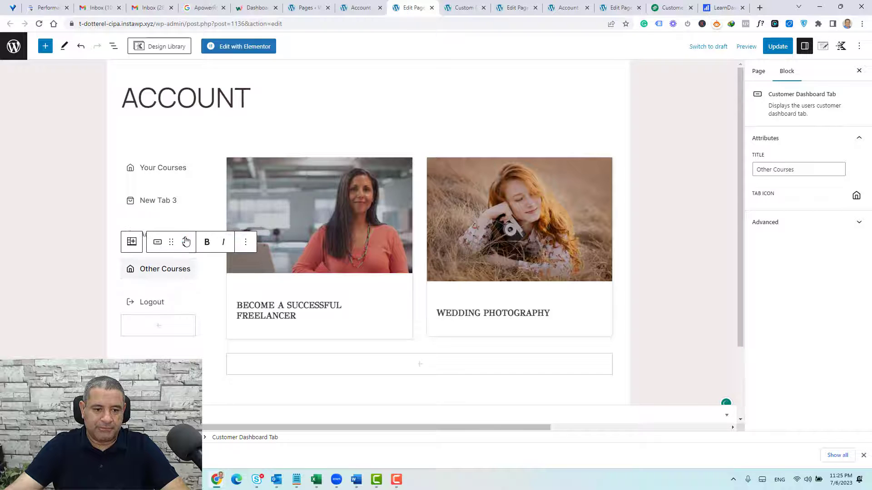
left_click(185, 239)
left_click(186, 208)
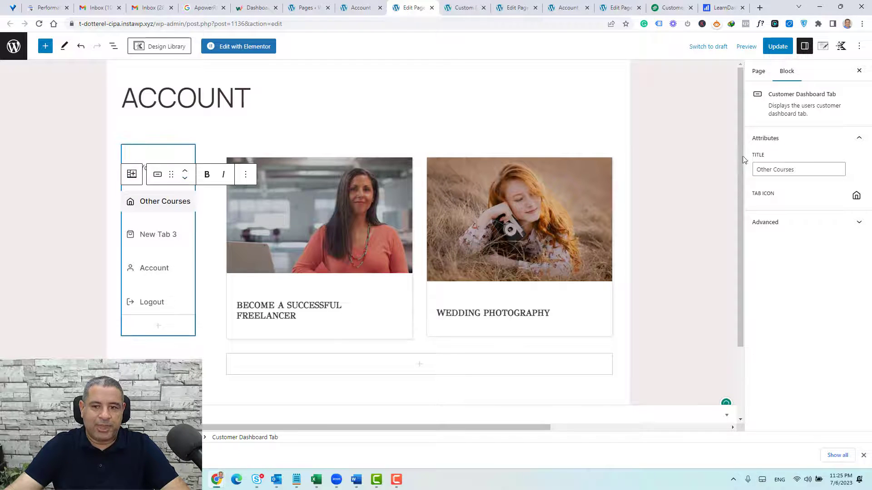
left_click(674, 173)
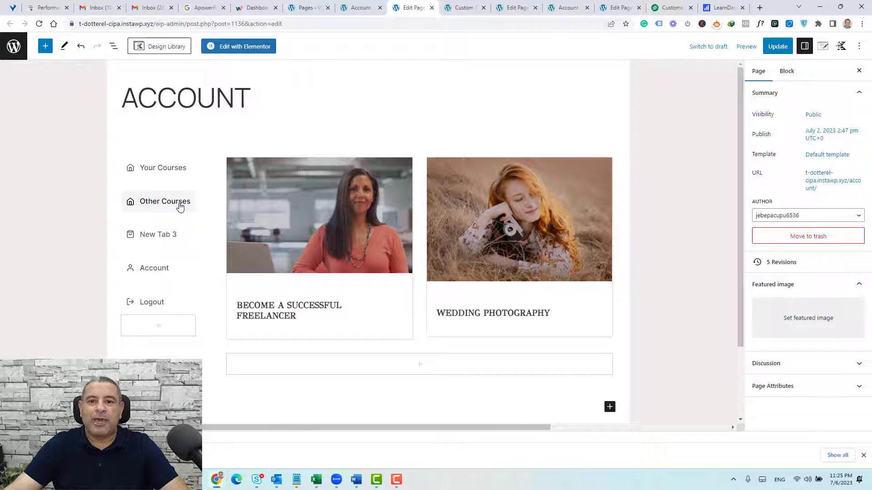
- View the Custom Dashboard page on the site, and examine the example code in SureCart's customer dashboard shortcodes documentation
left_click(464, 7)
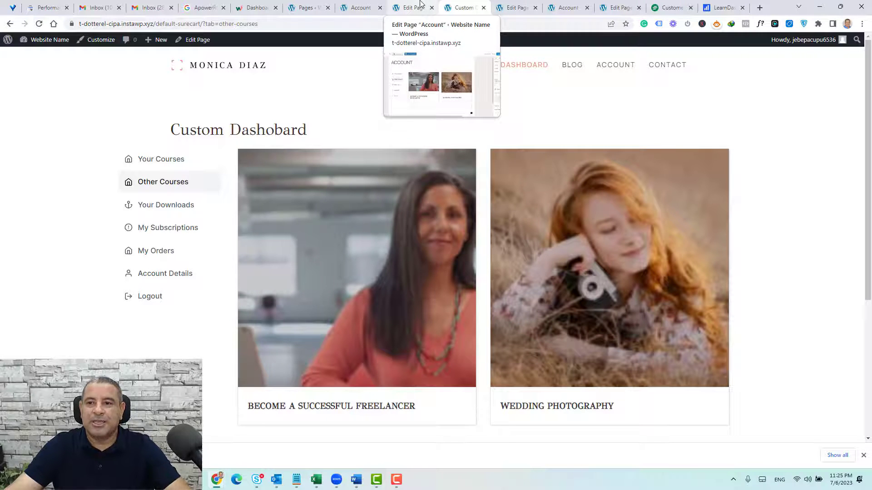
left_click(670, 8)
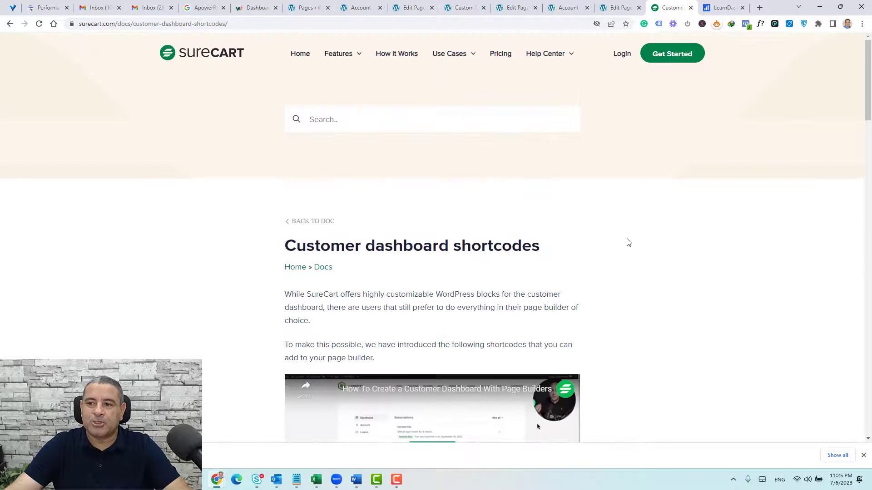
double_click(331, 246)
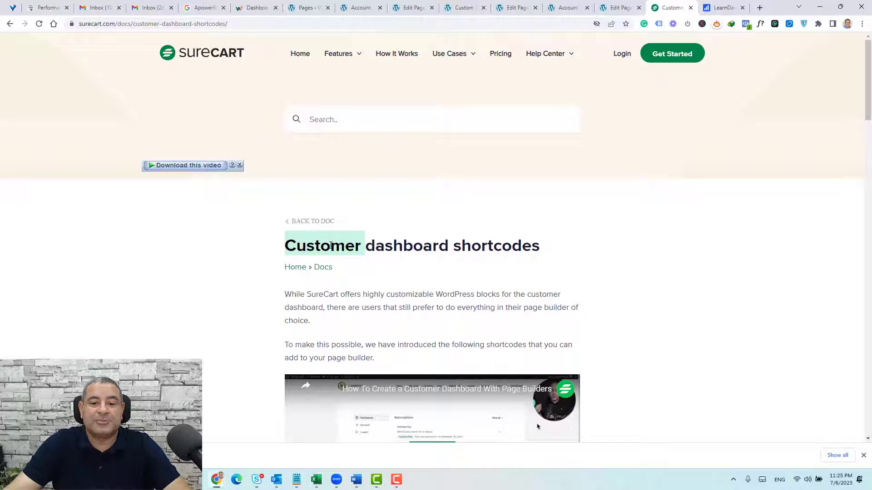
triple_click(439, 246)
scroll(640, 245, "down", 5)
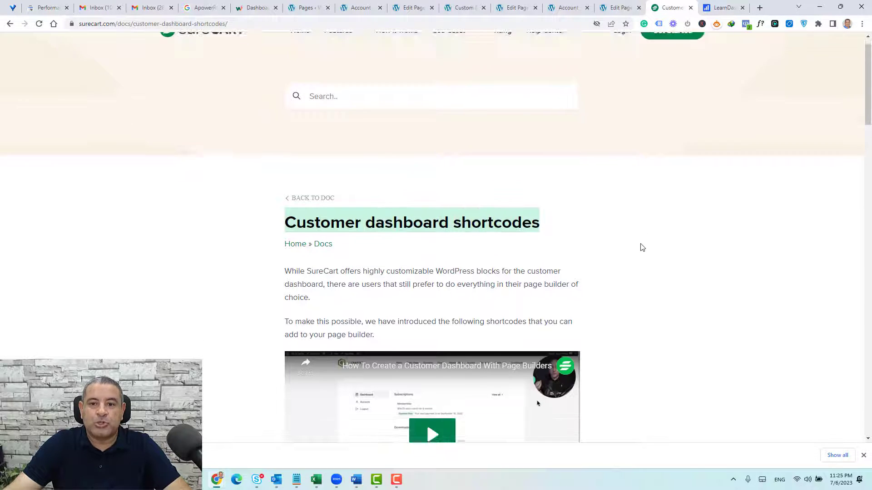
scroll(642, 248, "down", 5)
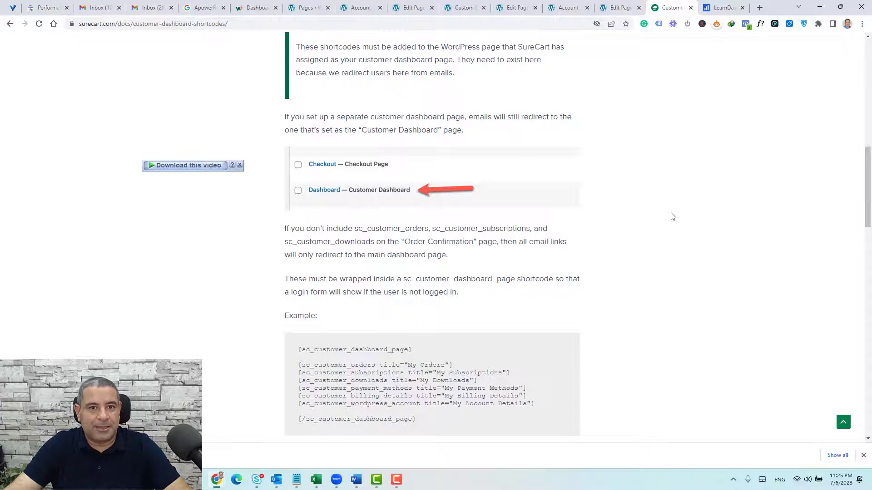
scroll(673, 217, "down", 4)
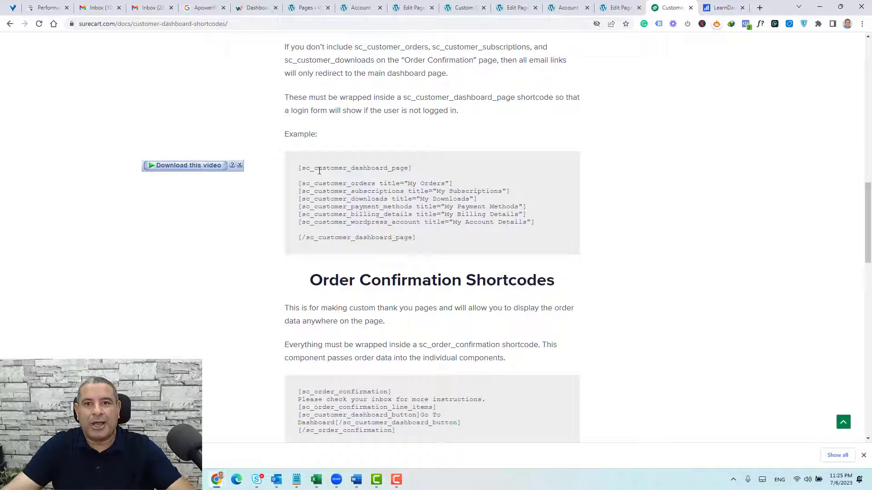
- Copy the sc_customer_subscriptions shortcode from the documentation's example and add a tab titled Subscriptions to the Account page's dashboard
triple_click(424, 191)
key("ctrl+c")
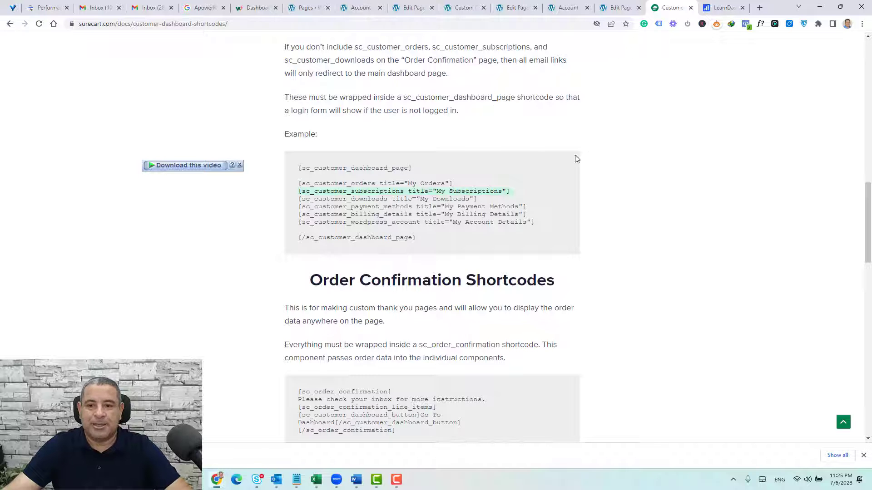
left_click(408, 5)
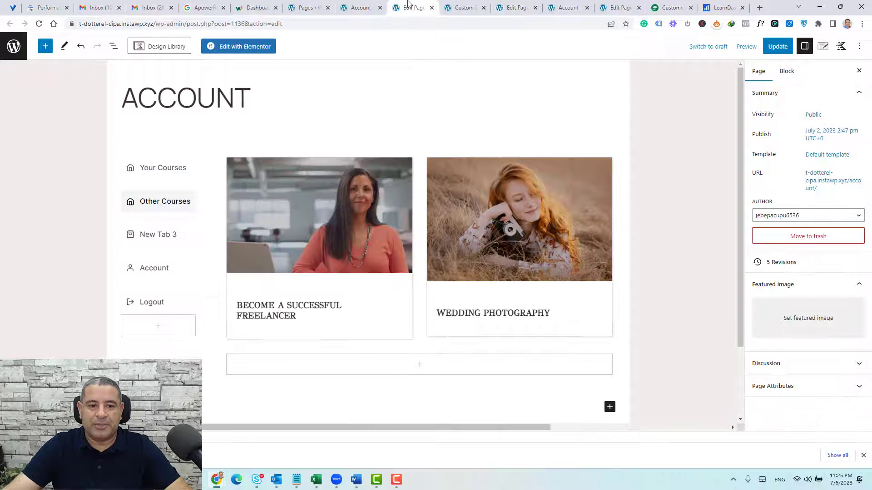
left_click(163, 326)
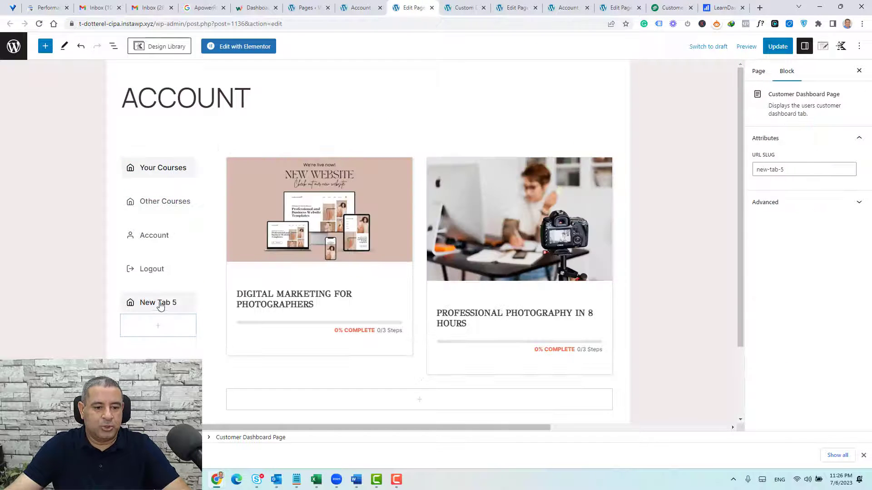
triple_click(160, 306)
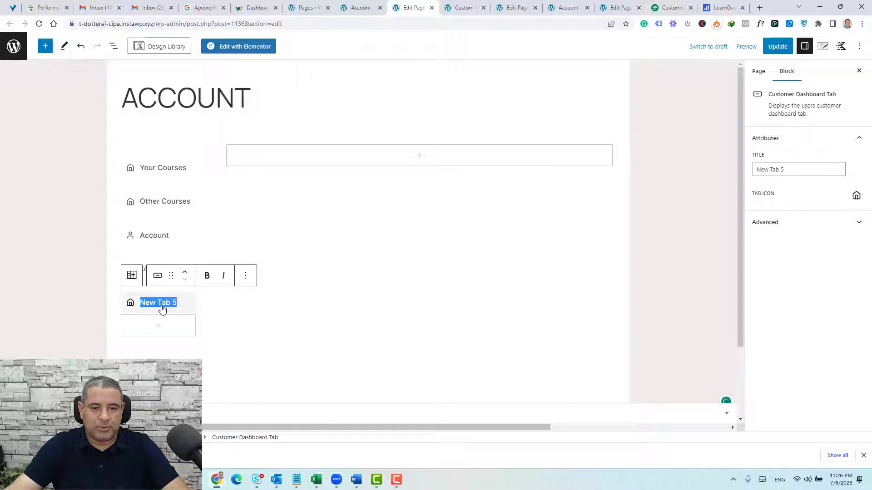
type("Subscriptions")
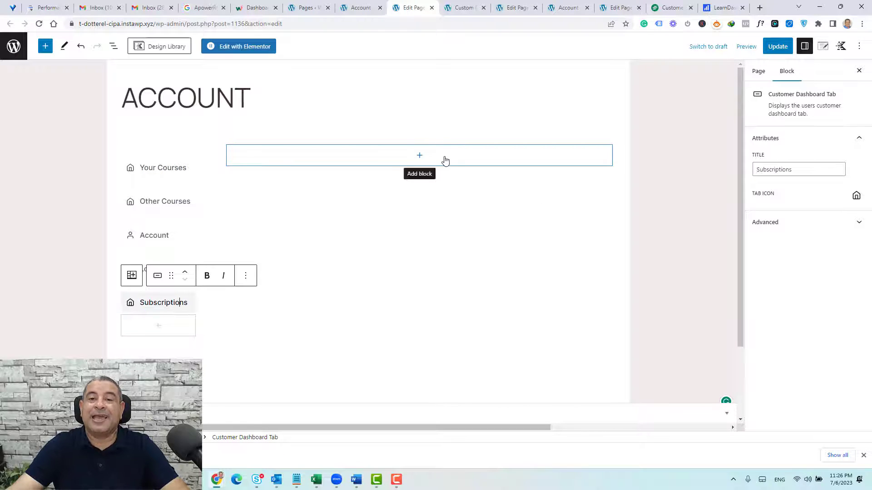
- Insert a Shortcode block with [sc_customer_subscriptions title="My Subscriptions"] into the Subscriptions tab's content and update the page
left_click(445, 160)
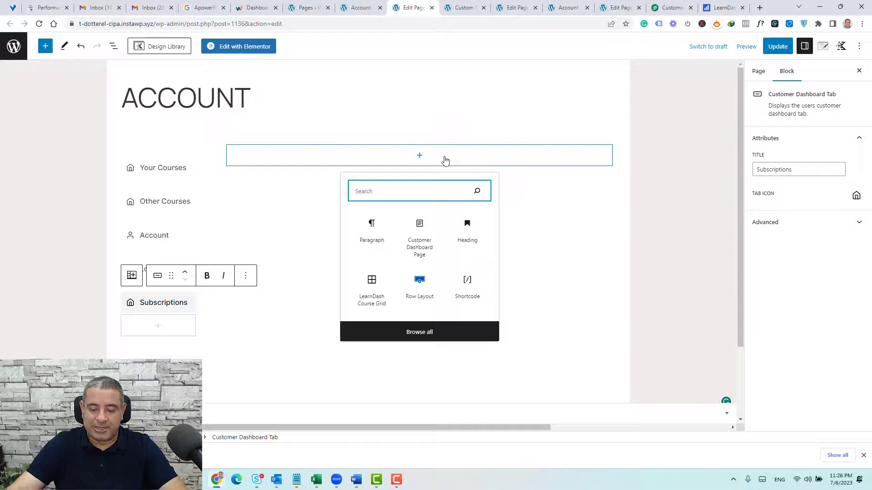
type("shor")
left_click(372, 224)
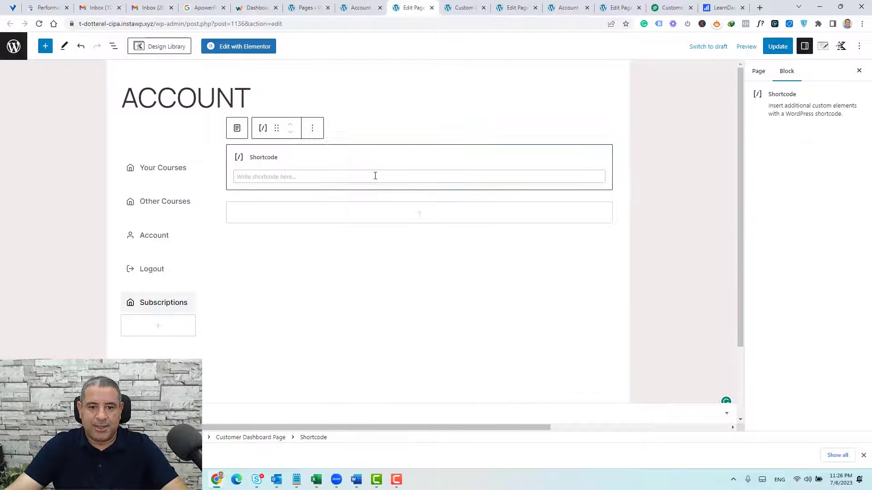
key("ctrl+v")
left_click(785, 54)
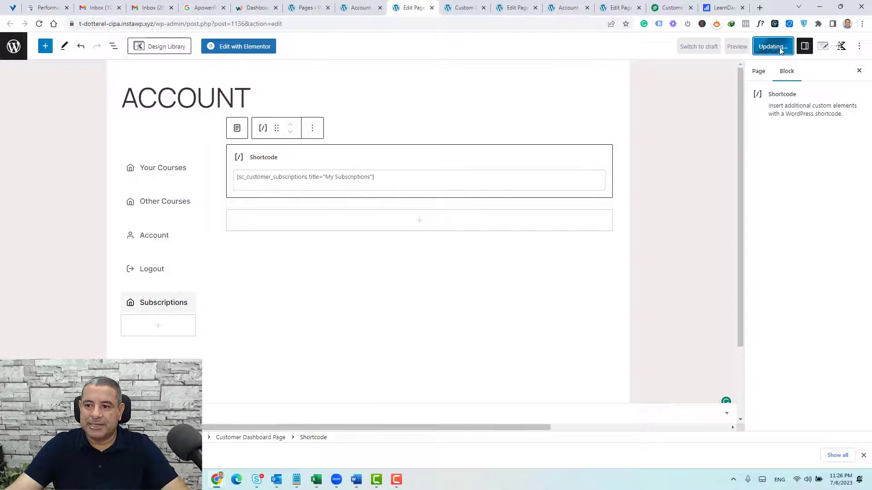
- View the updated Account page on the site and examine its Subscriptions tab
left_click(360, 6)
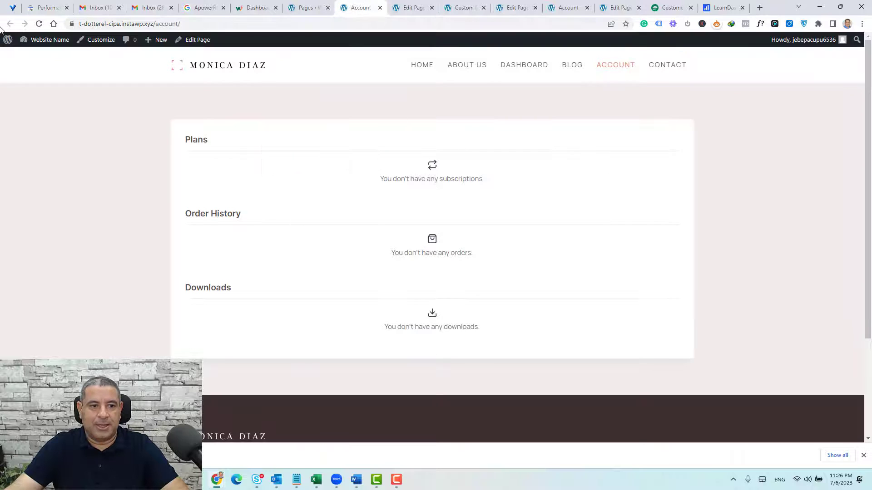
left_click(412, 7)
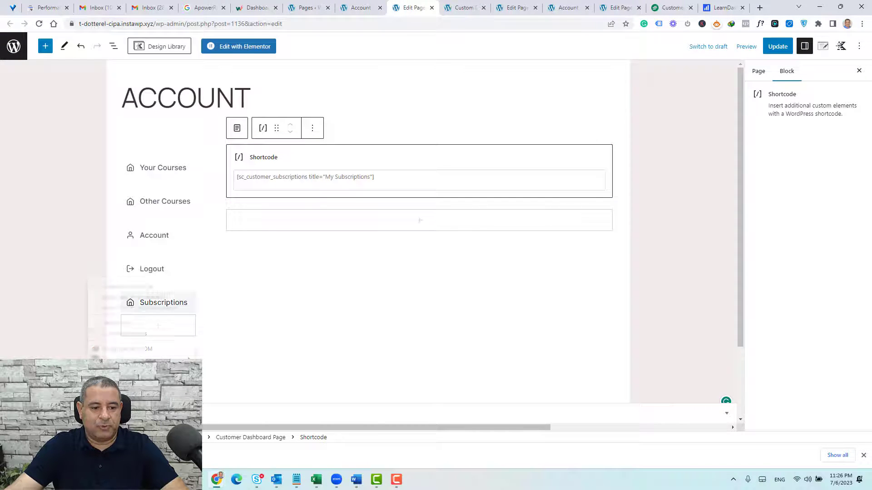
left_click(164, 296)
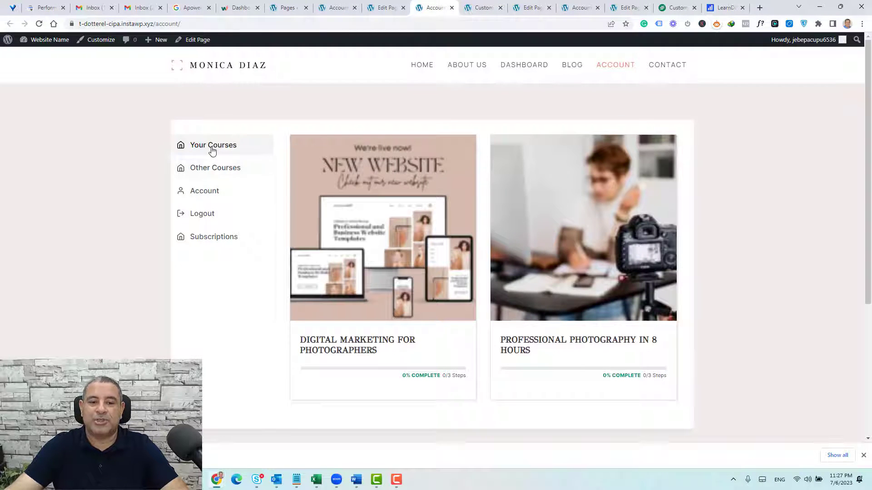
left_click(211, 242)
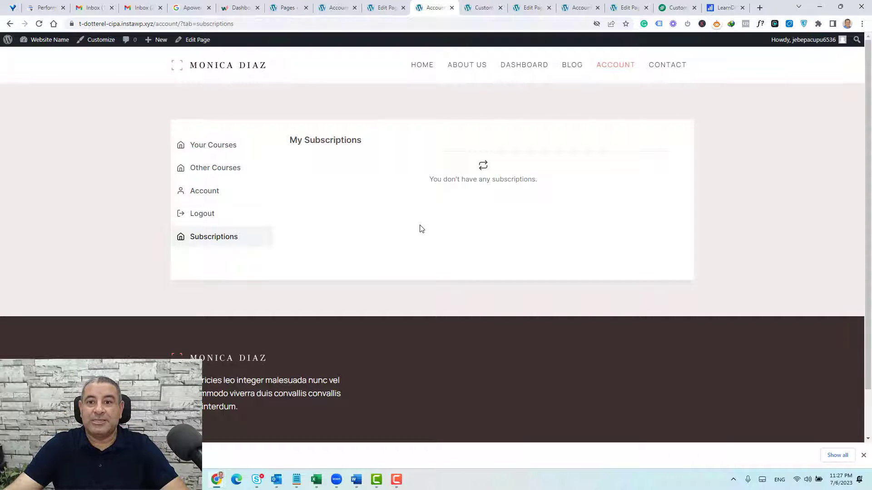
- Copy the sc_customer_downloads shortcode from the documentation's example and add a tab titled Downloads to the Account page's dashboard
left_click(672, 8)
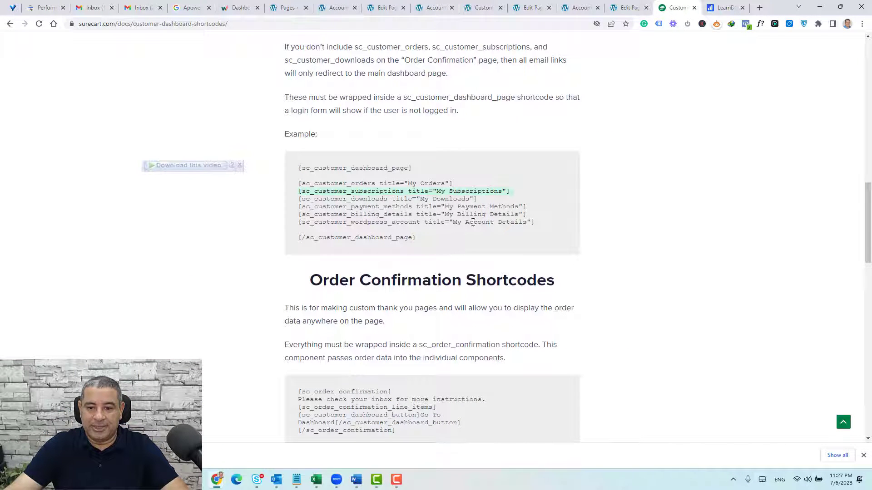
triple_click(469, 203)
key("ctrl+c")
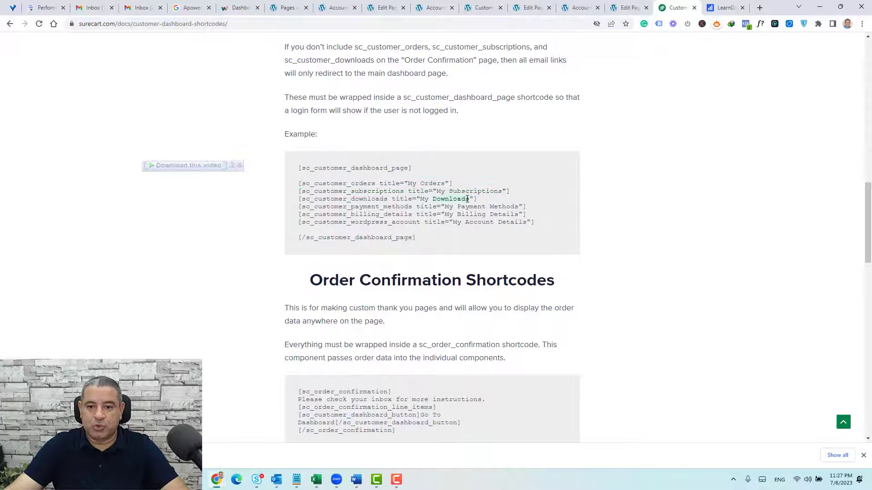
left_click(385, 7)
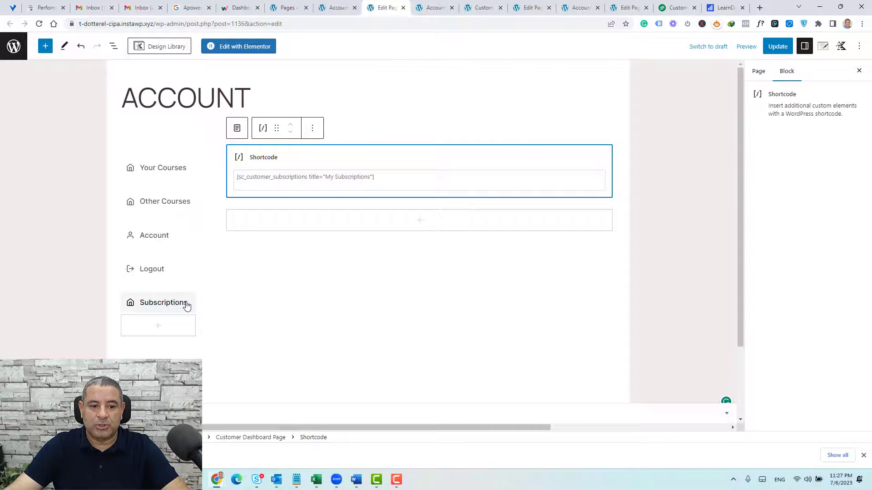
left_click(166, 331)
left_click(168, 338)
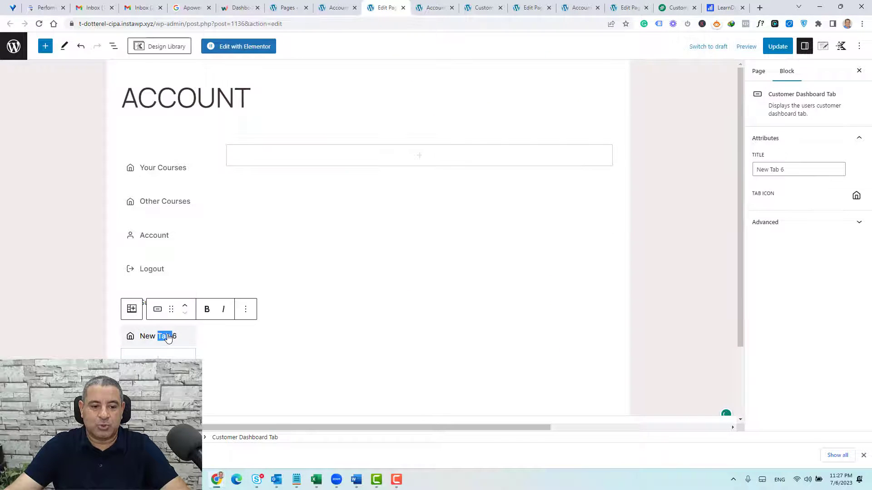
triple_click(168, 336)
type("Downloads")
- Insert a Shortcode block with [sc_customer_downloads title="My Downloads"] into the Downloads tab's content
left_click(385, 160)
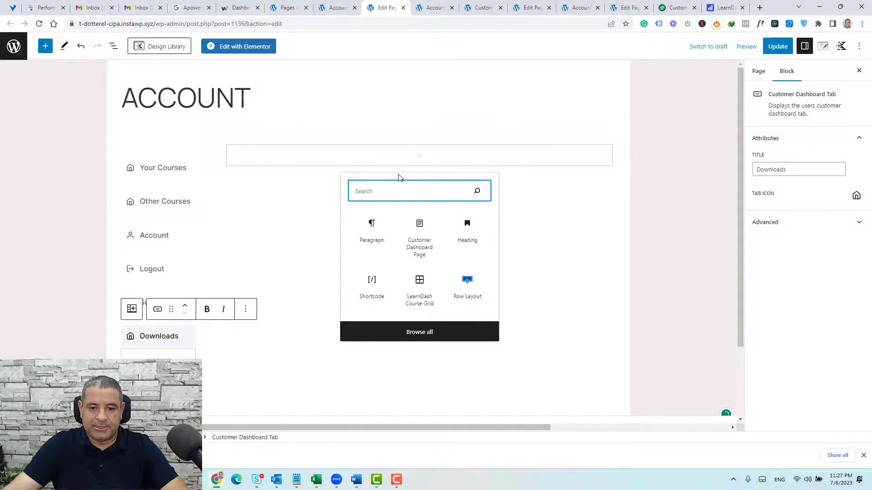
type("short")
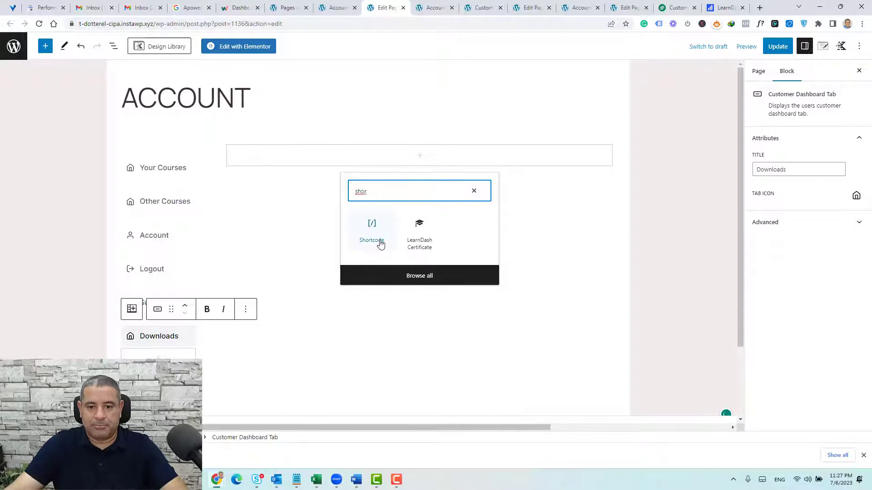
left_click(378, 241)
key("ctrl+v")
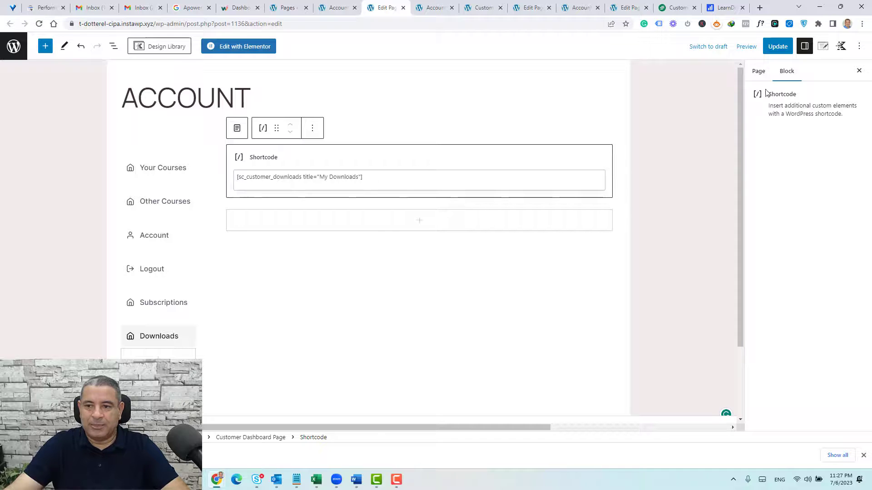
- Move the Downloads tab up to directly below the Other Courses tab
left_click(191, 332)
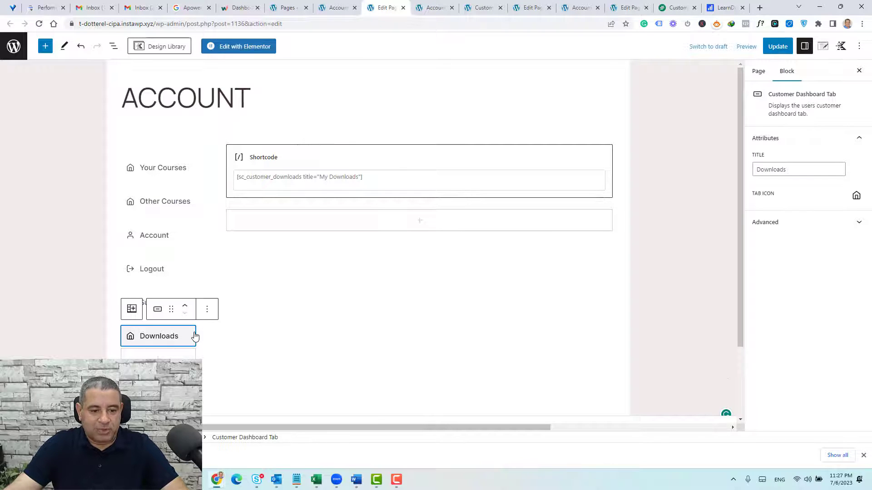
left_click(186, 309)
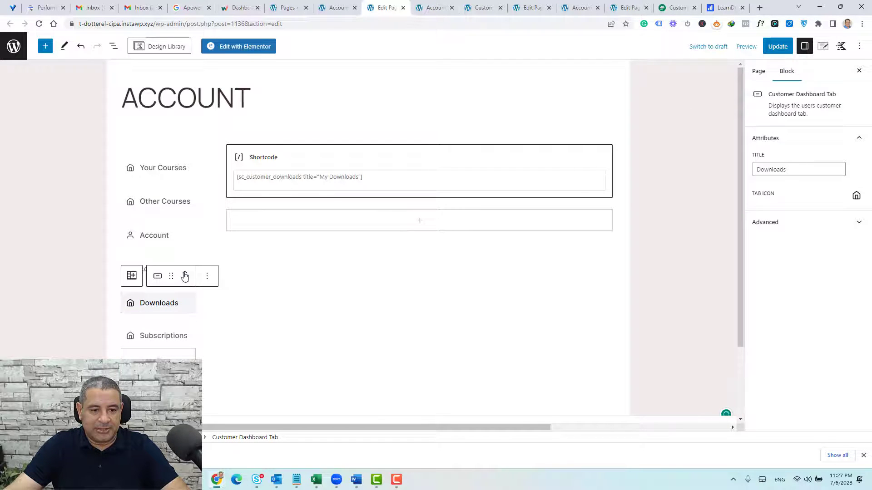
left_click(185, 274)
left_click(186, 238)
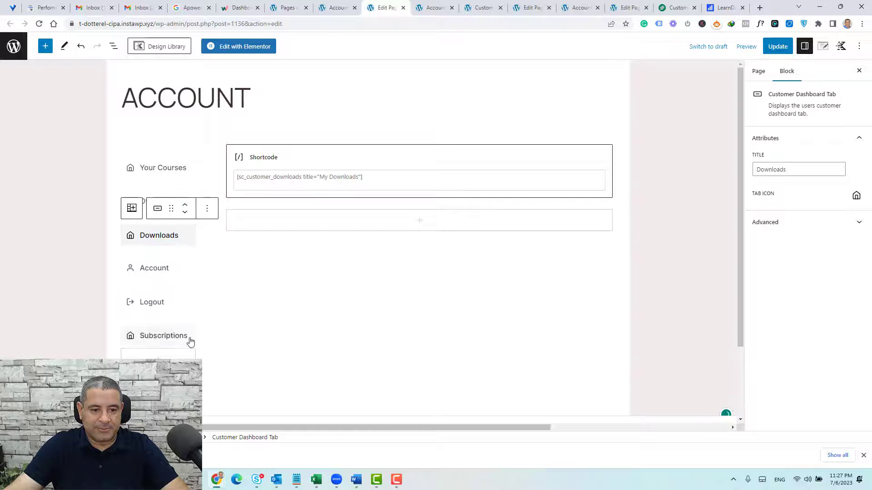
- Move the Subscriptions tab up to directly below the Downloads tab
left_click(189, 336)
left_click(185, 304)
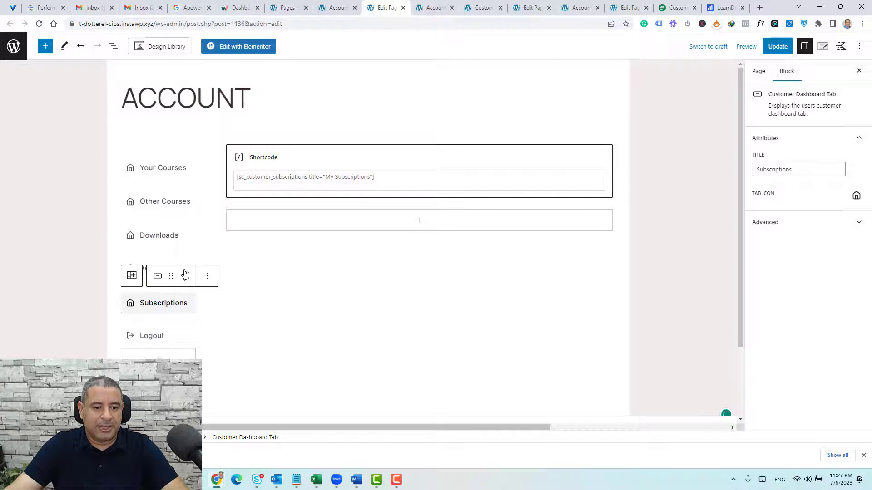
left_click(185, 273)
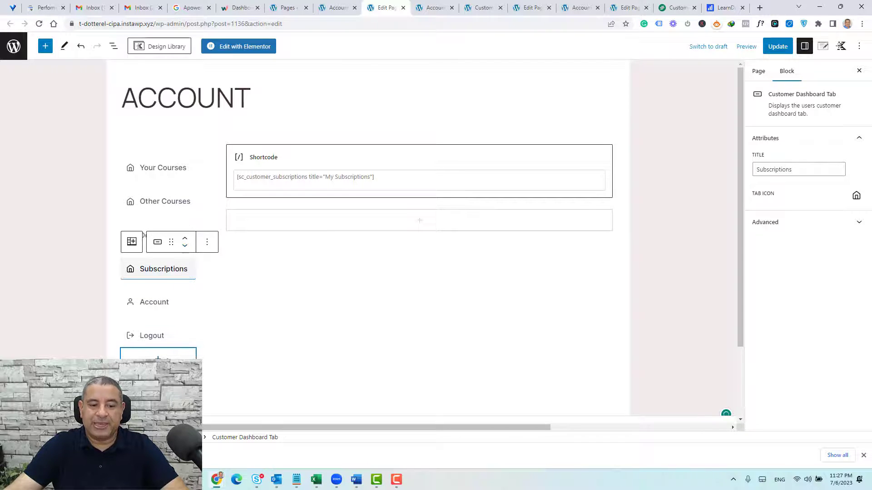
- Add another tab at the end of the dashboard's tab list and title it Orders
left_click(166, 361)
left_click(164, 369)
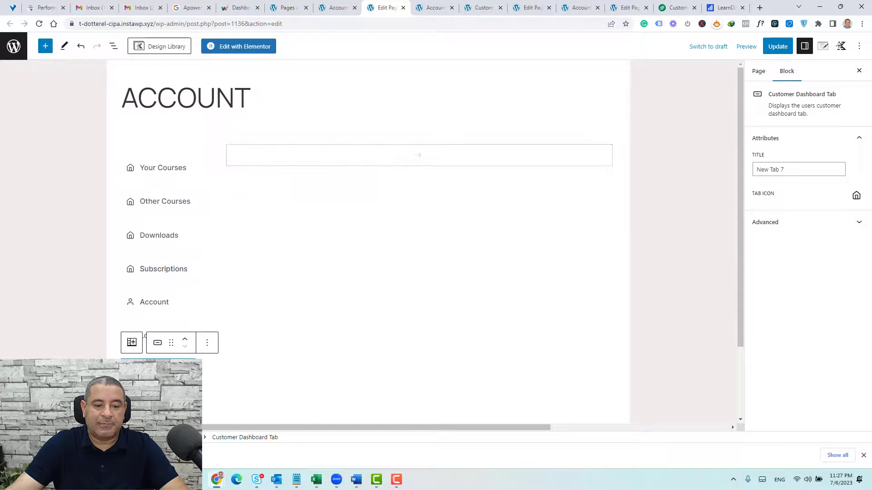
left_click(164, 370)
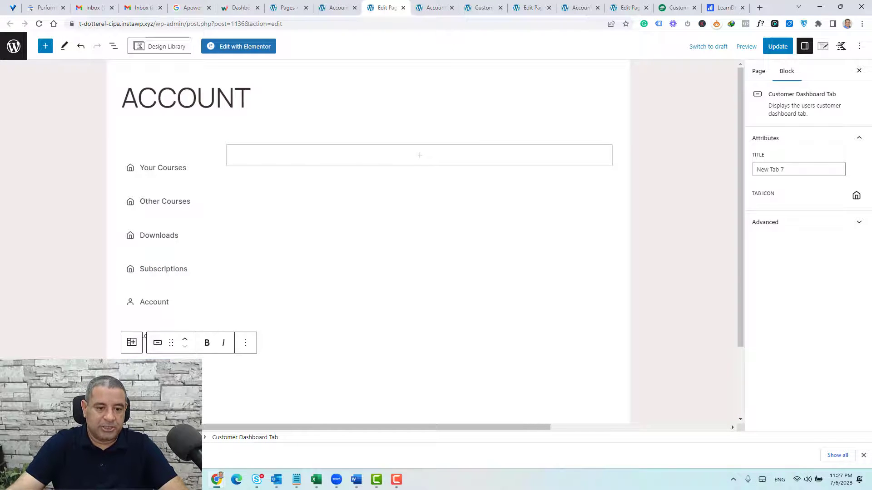
key("ctrl+a")
type("Orders")
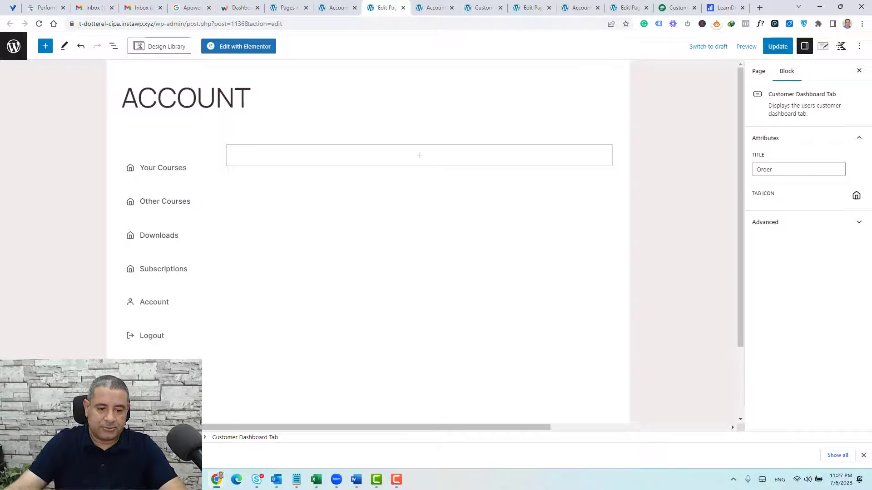
- Copy the sc_customer_orders shortcode from the documentation and insert [sc_customer_orders title="My Orders"] in a Shortcode block in the Orders tab
left_click(670, 4)
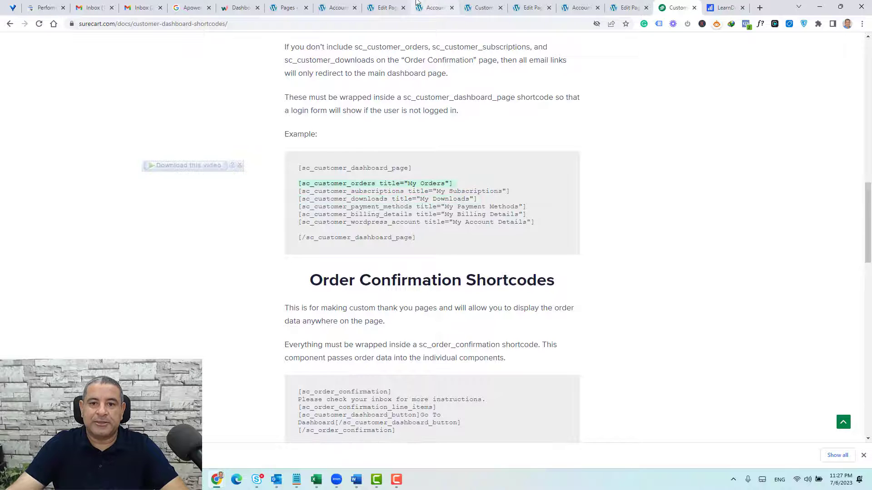
left_click(385, 8)
left_click(387, 166)
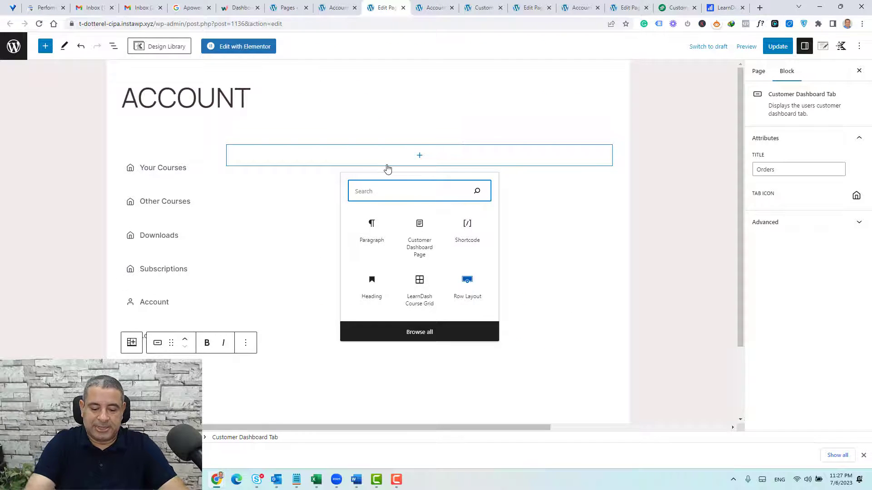
type("shor")
left_click(371, 229)
type("[sc_customer_orders title=\"My Orders\"]")
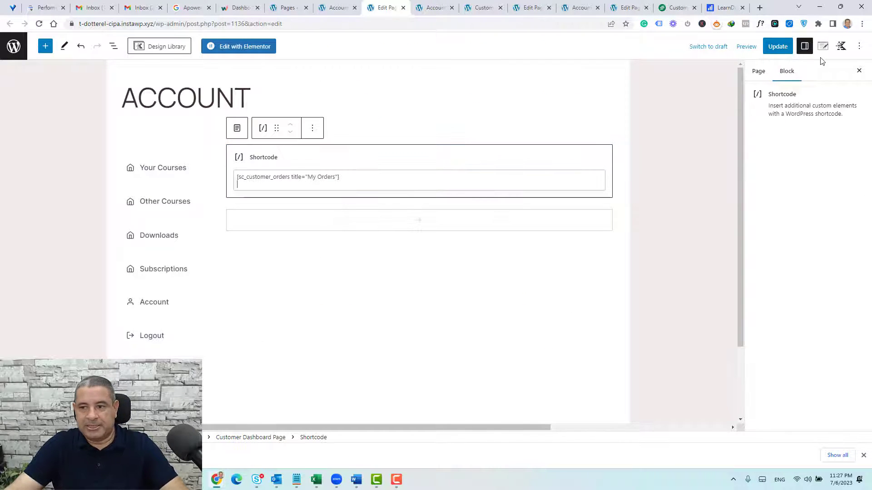
- Update the Account page, reload it on the site and view the Your Courses tab
left_click(778, 46)
left_click(435, 8)
left_click(39, 24)
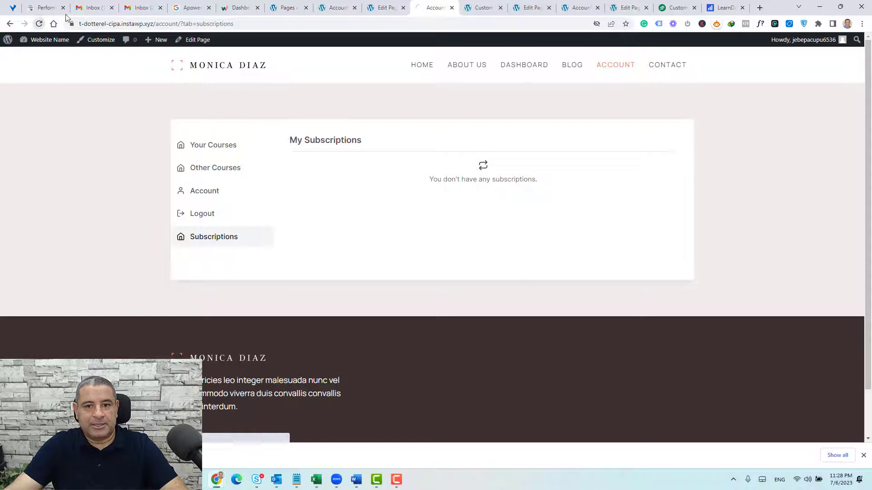
left_click(223, 146)
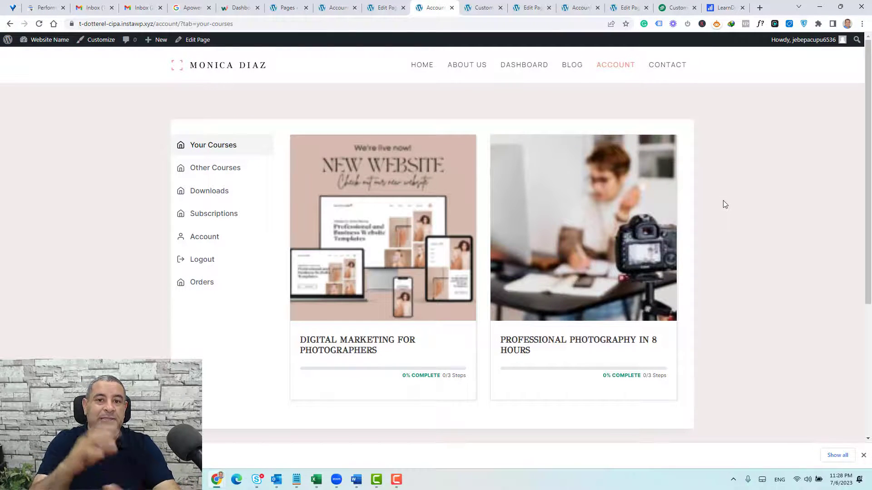
- Insert an H2 heading reading "Your Dashboard" above the Tabbed Customer Dashboard block on the Account page
left_click(383, 7)
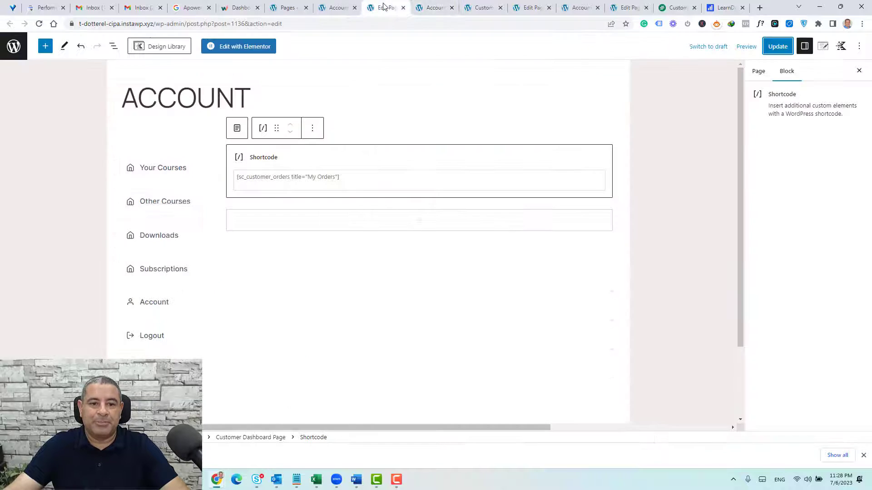
left_click(174, 158)
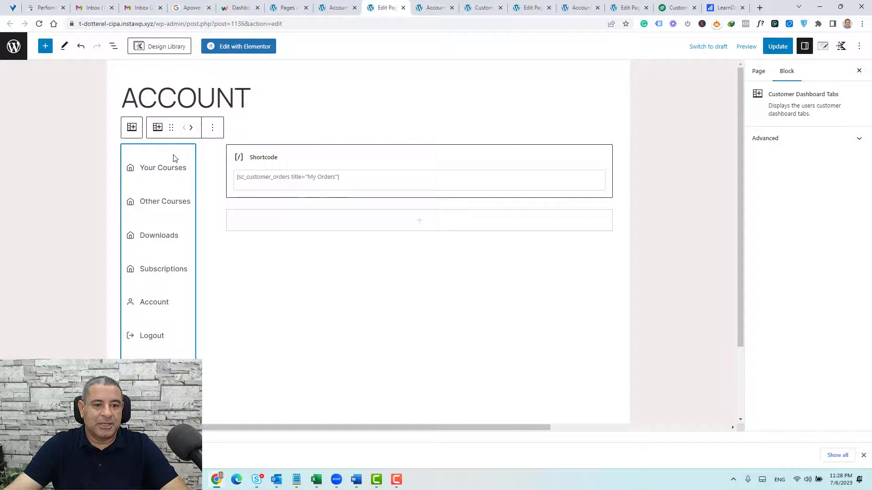
left_click(208, 158)
left_click(114, 46)
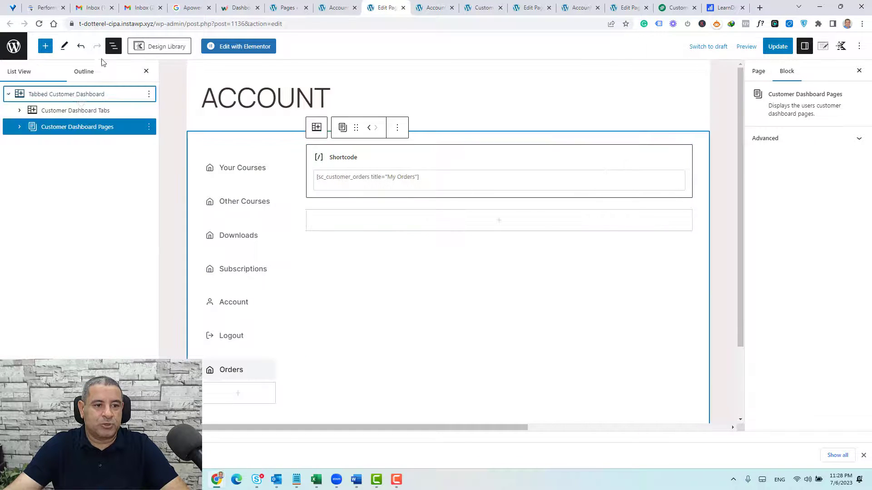
left_click(69, 95)
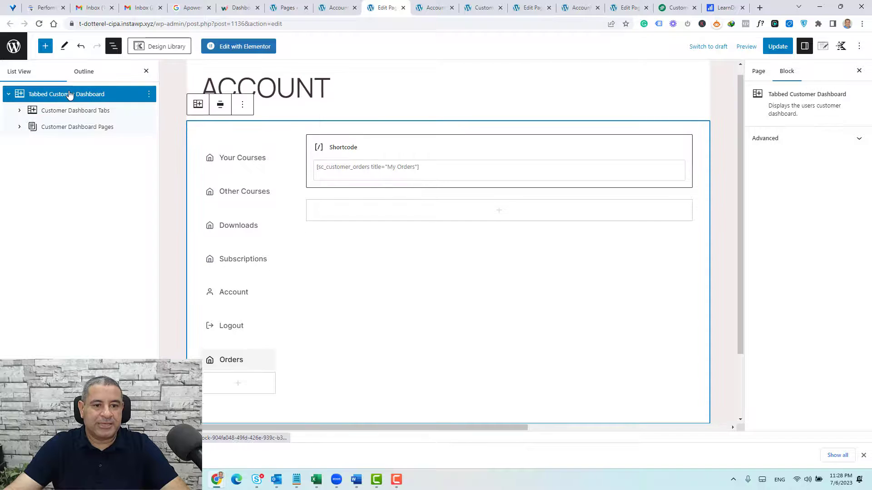
left_click(243, 106)
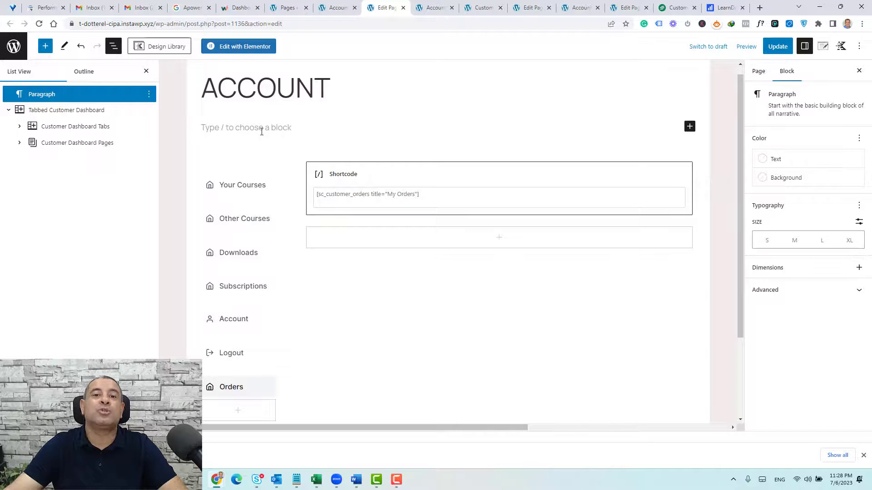
type("YOUR DASHBOARD")
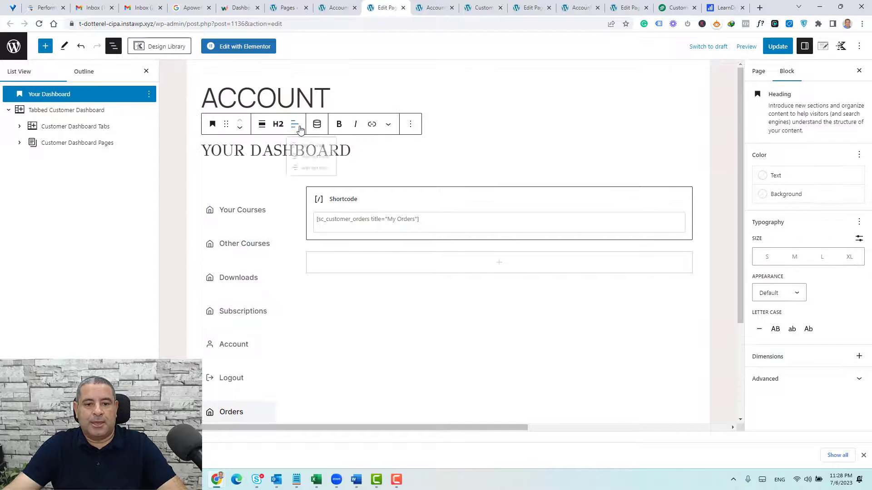
- Center the Your Dashboard heading, update the page and reload the Account page on the site
left_click(295, 124)
left_click(346, 168)
left_click(779, 47)
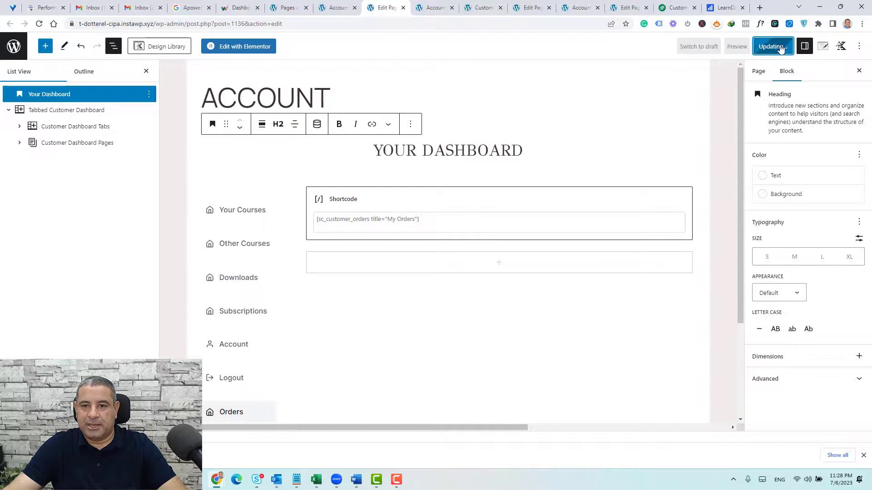
left_click(433, 8)
left_click(39, 25)
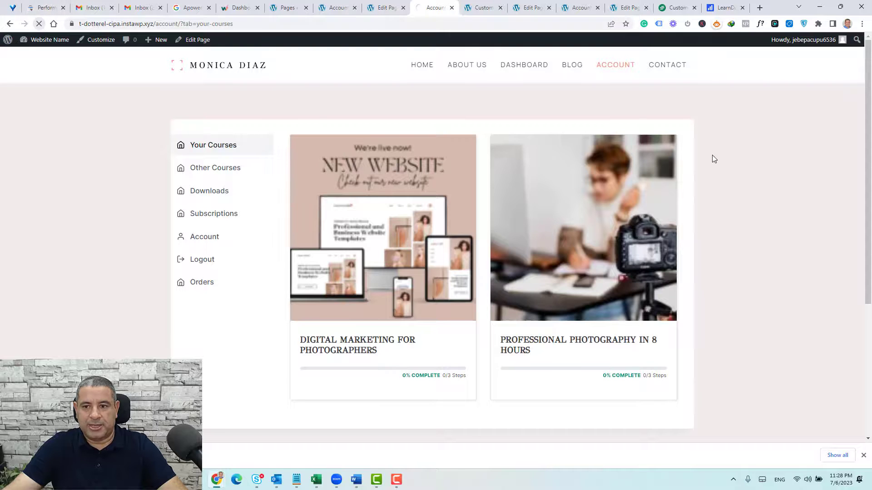